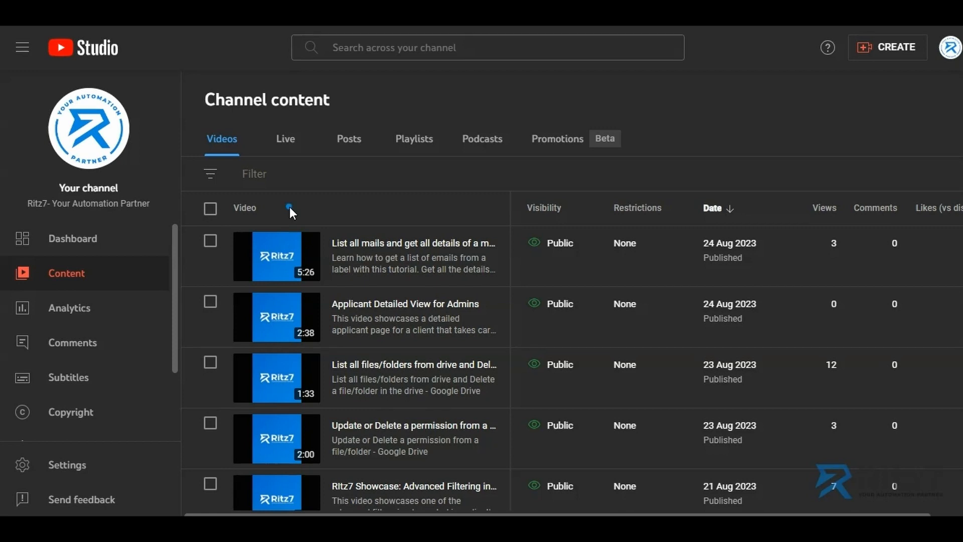
Review the newest video in the YouTube channel content and the Video_Uploads folder in Google Drive.
{"action": "left_click", "coordinate": [378, 244]}
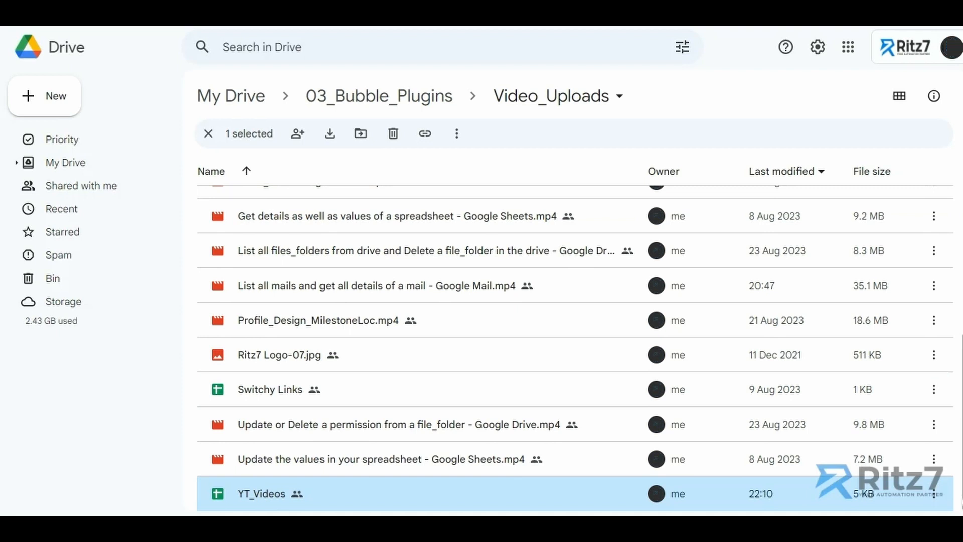
{"action": "left_click_drag", "start_coordinate": [641, 283], "coordinate": [349, 400]}
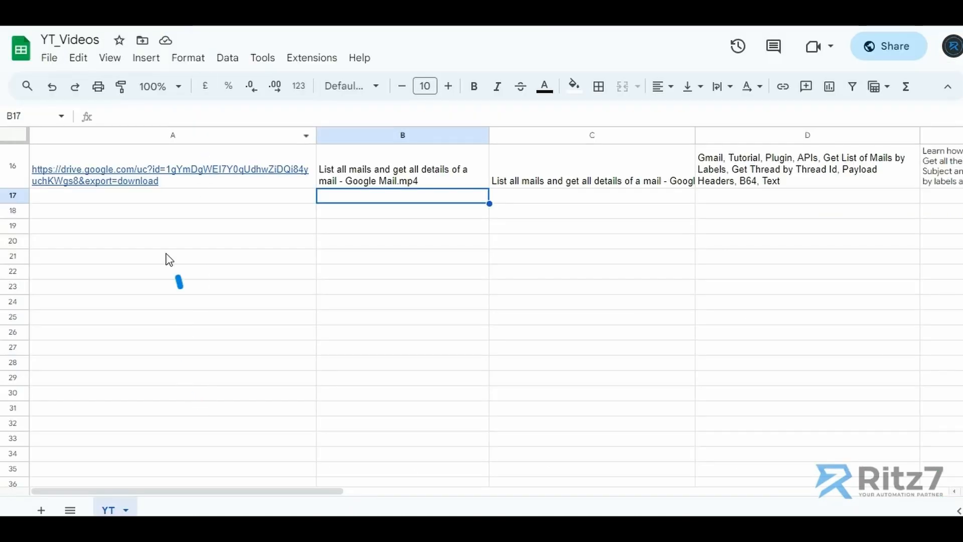
Look over the empty cells in rows 17 and 18, columns A to D, below the last entry of the YT_Videos spreadsheet.
{"action": "left_click", "coordinate": [112, 199]}
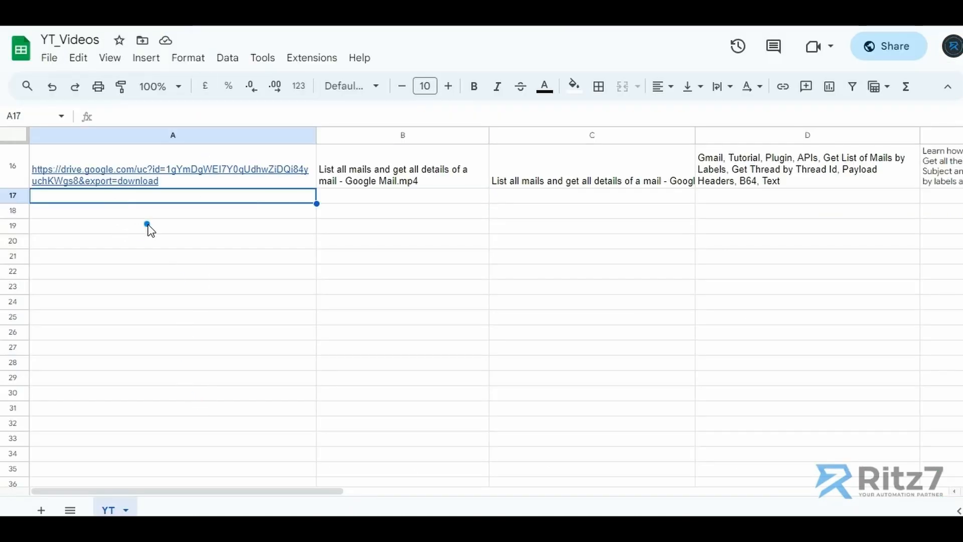
{"action": "key", "text": "Up"}
{"action": "key", "text": "Down"}
{"action": "key", "text": "shift+Down"}
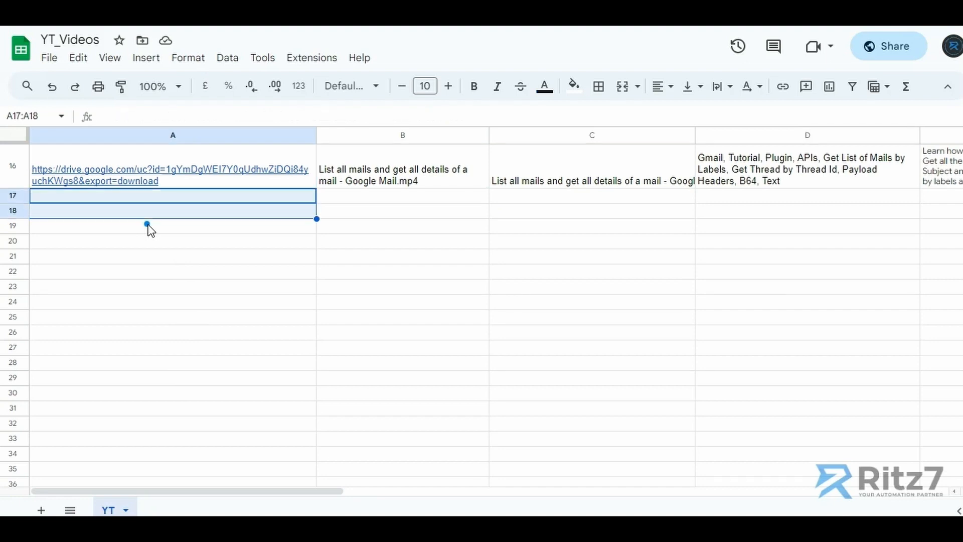
{"action": "key", "text": "shift+Right"}
{"action": "key", "text": "shift+Right"}
{"action": "key", "text": "shift+Right"}
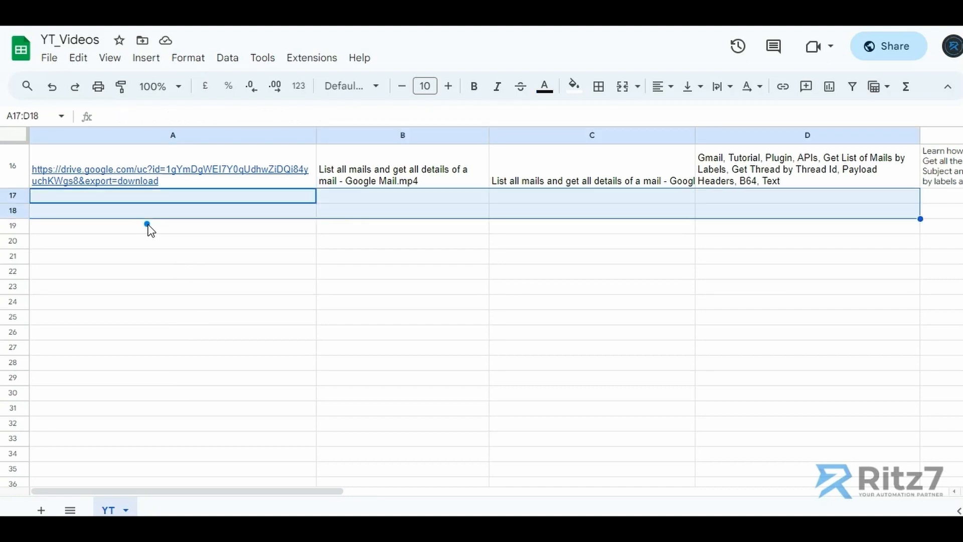
{"action": "key", "text": "Left"}
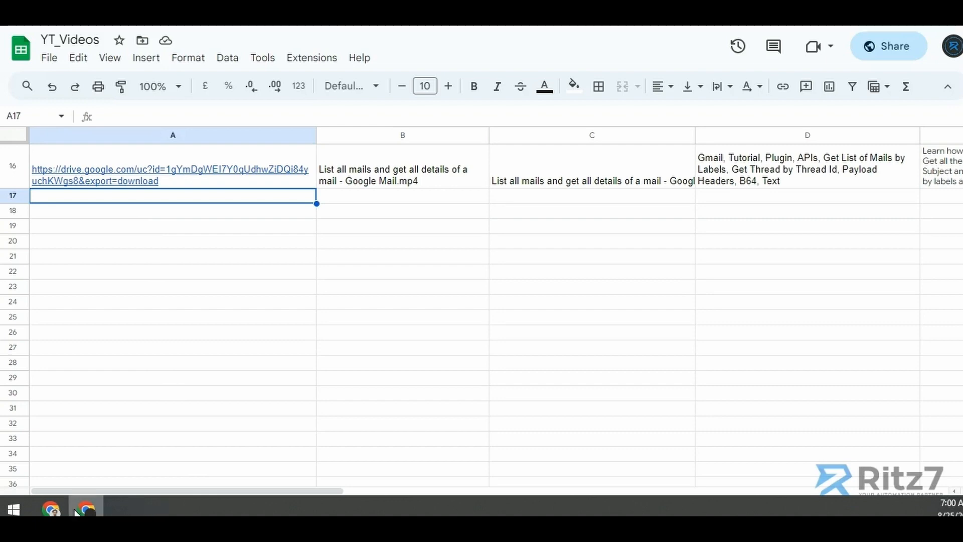
Switch to the Drive_2_Sheets_YT_Video workflow in Pabbly Connect and review its Google Drive trigger settings.
{"action": "left_click", "coordinate": [75, 512]}
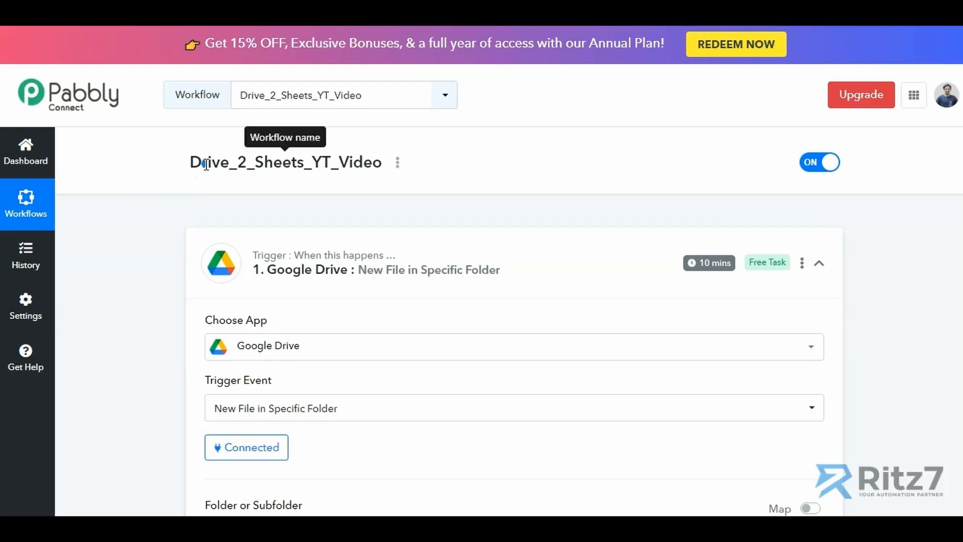
{"action": "scroll", "coordinate": [277, 277], "scroll_direction": "down", "scroll_amount": 1}
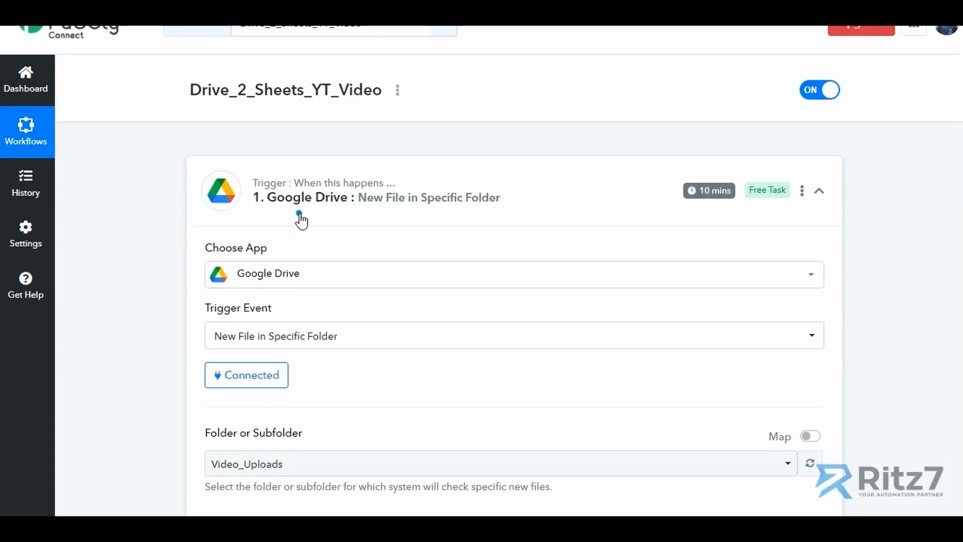
{"action": "scroll", "coordinate": [308, 244], "scroll_direction": "down", "scroll_amount": 5}
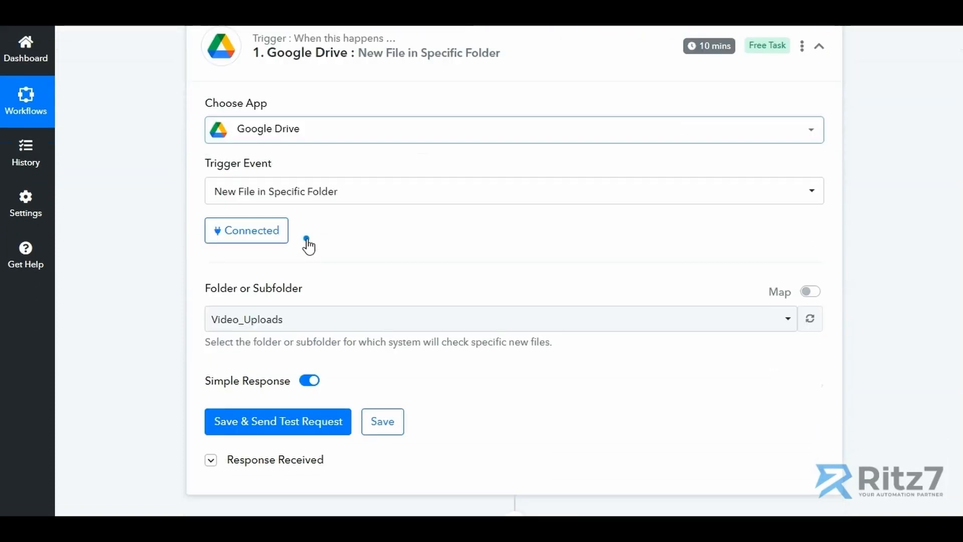
{"action": "scroll", "coordinate": [308, 244], "scroll_direction": "down", "scroll_amount": 1}
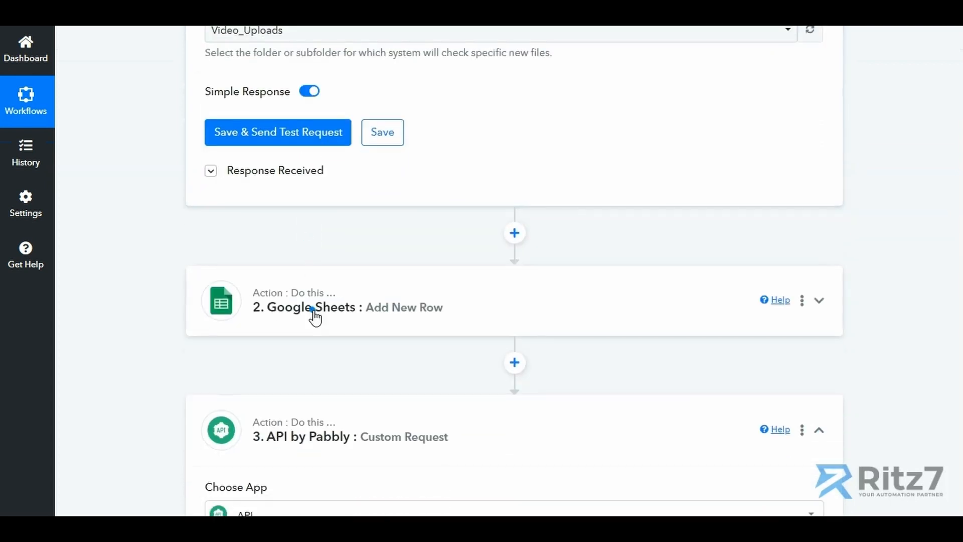
Expand the Google Sheets Add New Row action and examine its spreadsheet, sheet and column mappings.
{"action": "left_click", "coordinate": [372, 312]}
{"action": "scroll", "coordinate": [315, 316], "scroll_direction": "down", "scroll_amount": 2}
{"action": "scroll", "coordinate": [314, 315], "scroll_direction": "down", "scroll_amount": 1}
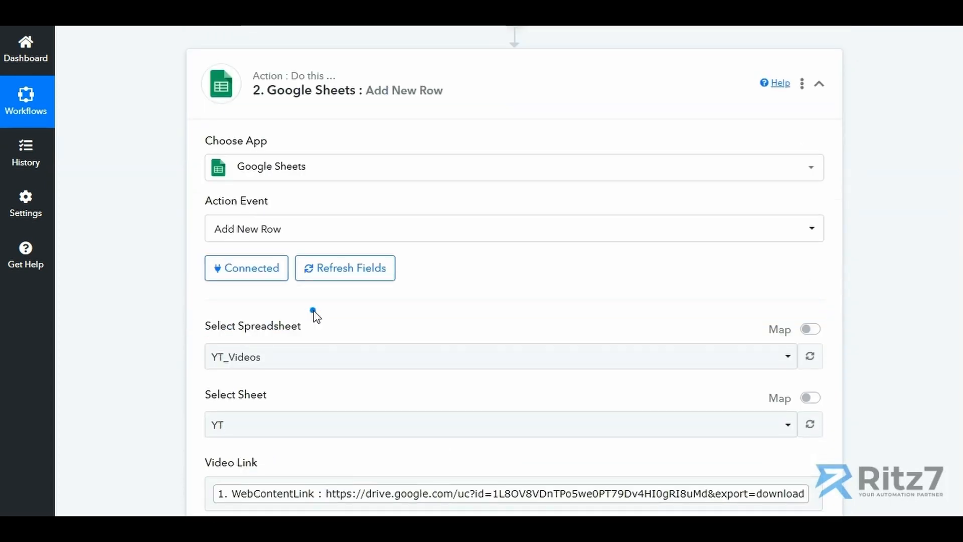
{"action": "scroll", "coordinate": [313, 312], "scroll_direction": "down", "scroll_amount": 3}
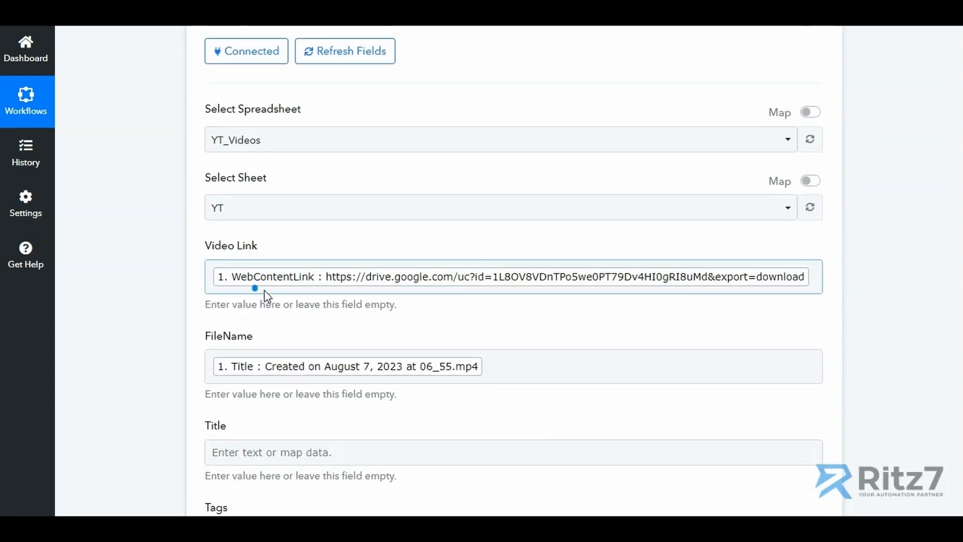
{"action": "scroll", "coordinate": [368, 295], "scroll_direction": "down", "scroll_amount": 2}
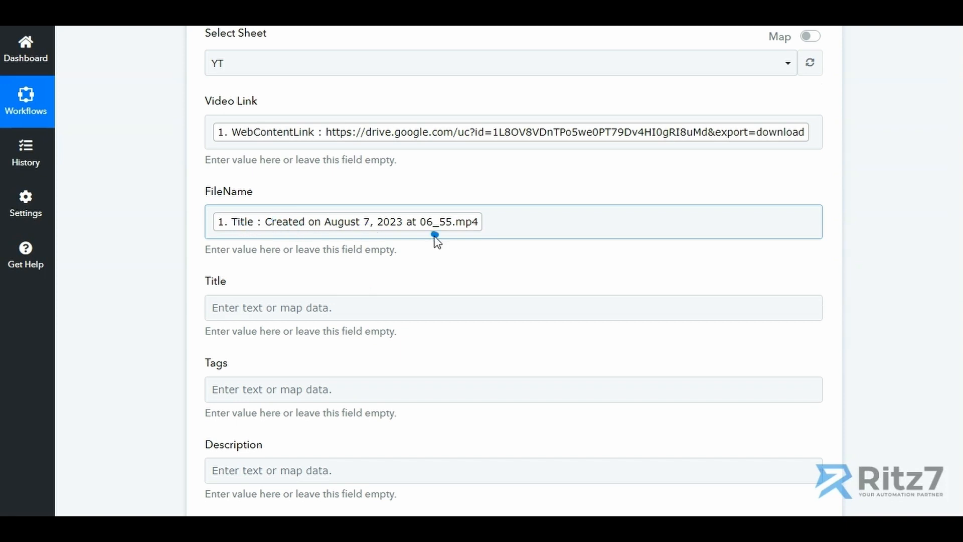
{"action": "scroll", "coordinate": [269, 273], "scroll_direction": "down", "scroll_amount": 1}
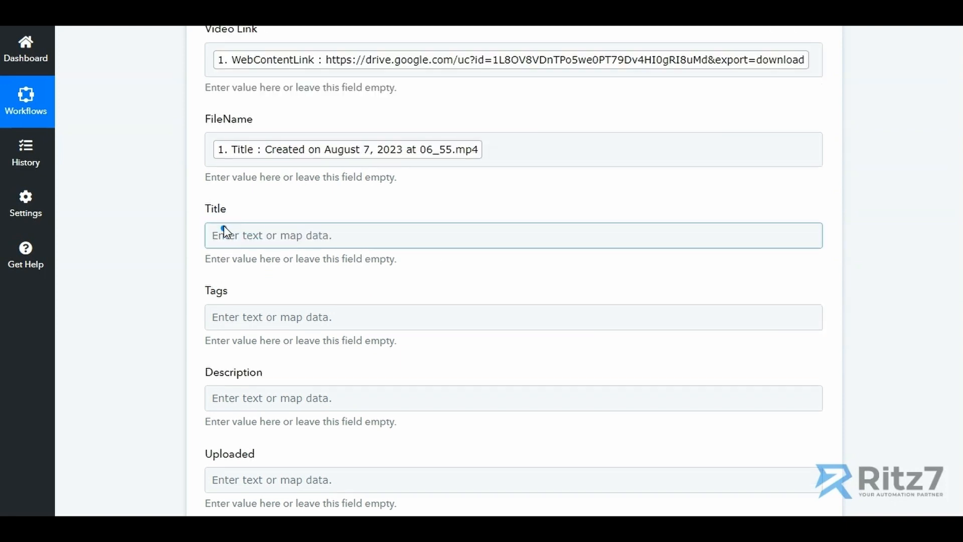
{"action": "scroll", "coordinate": [240, 321], "scroll_direction": "down", "scroll_amount": 2}
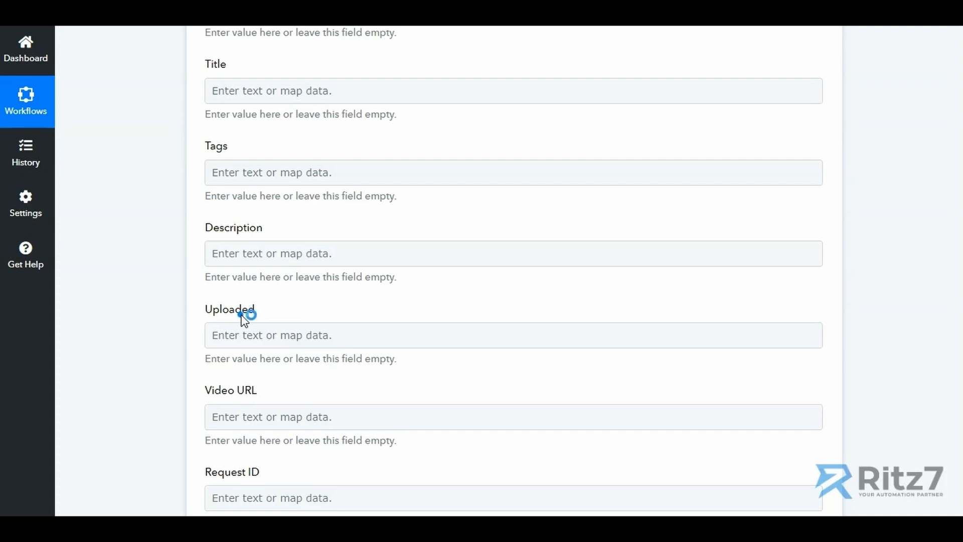
{"action": "scroll", "coordinate": [243, 319], "scroll_direction": "down", "scroll_amount": 7}
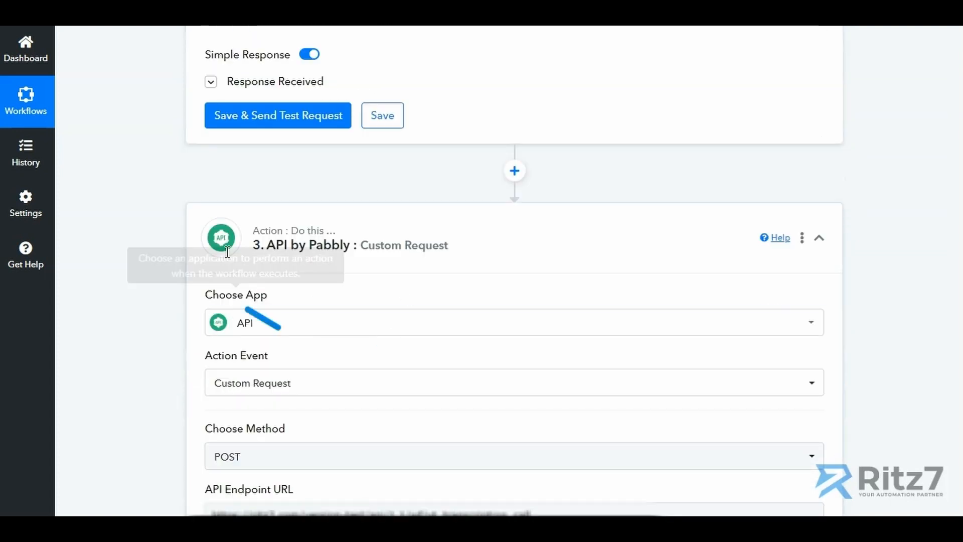
Review the API Custom Request action, and switch to Bubble's API Connector to examine the Get_Transcription call's headers and JSON body.
{"action": "scroll", "coordinate": [292, 256], "scroll_direction": "down", "scroll_amount": 1}
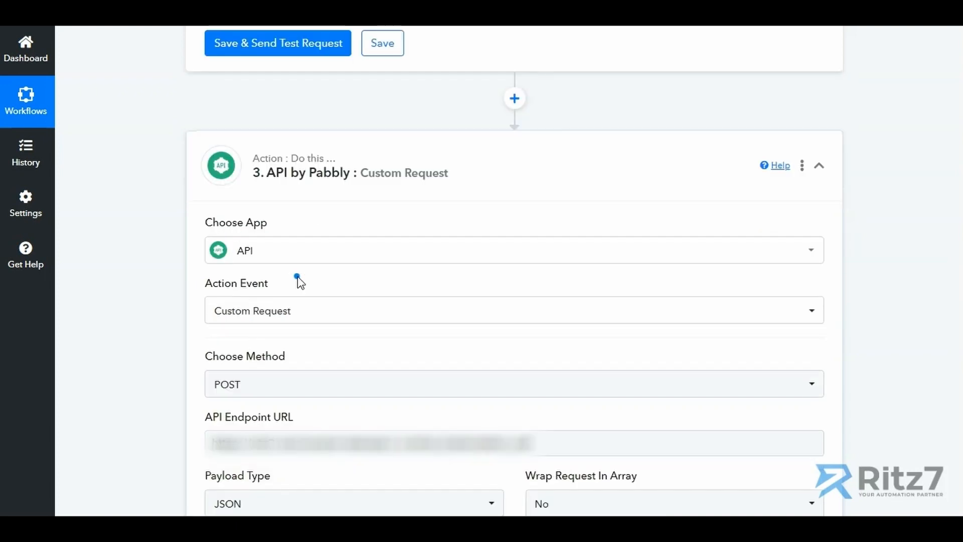
{"action": "scroll", "coordinate": [298, 281], "scroll_direction": "down", "scroll_amount": 1}
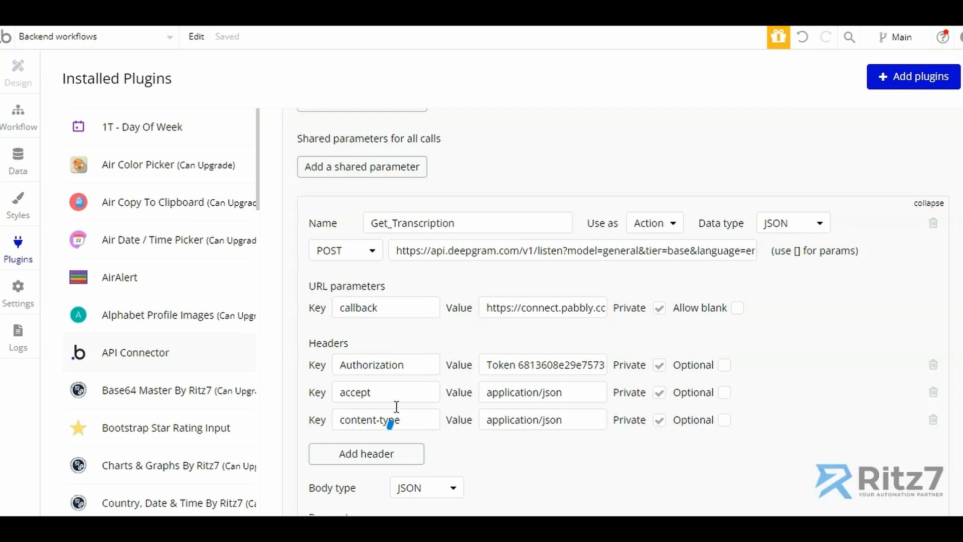
{"action": "scroll", "coordinate": [520, 436], "scroll_direction": "down", "scroll_amount": 5}
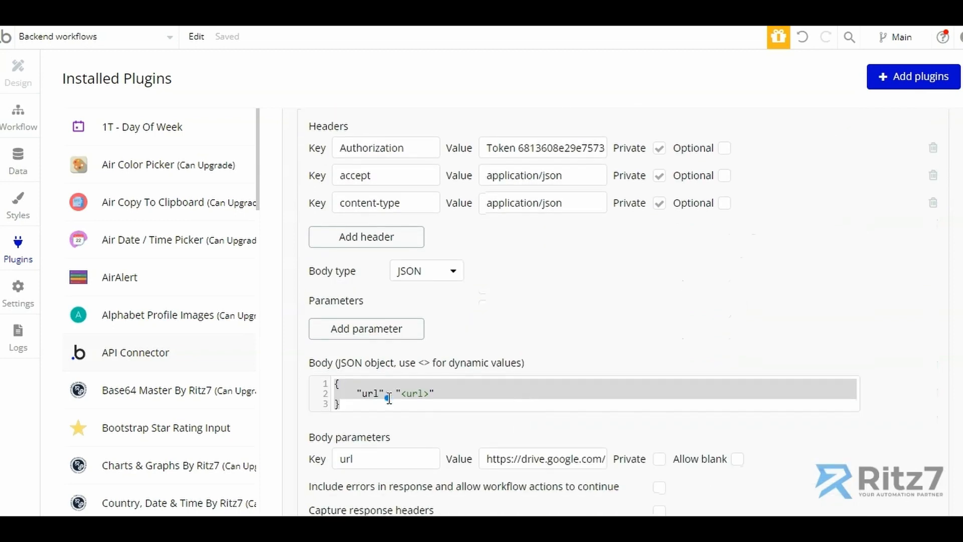
{"action": "left_click", "coordinate": [403, 394]}
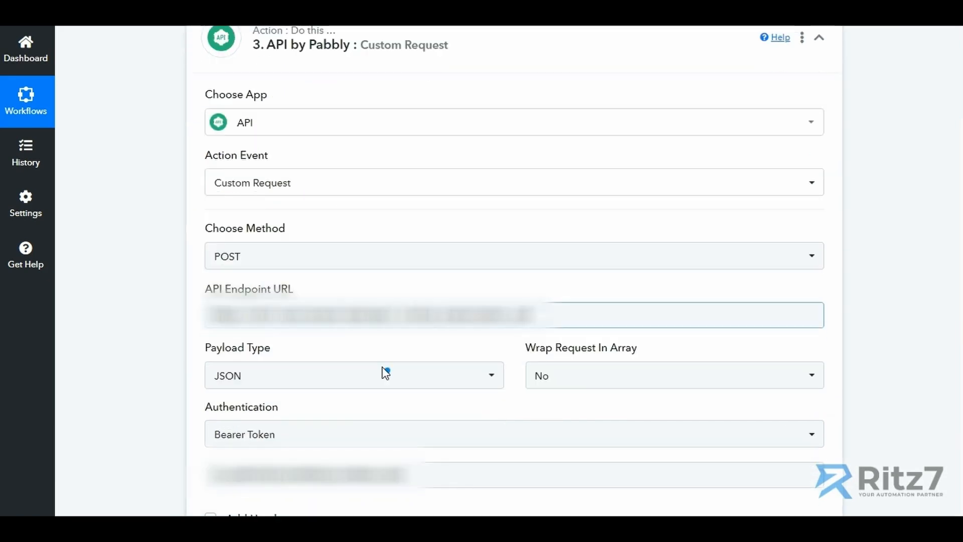
Return to Pabbly Connect and examine the Custom Request action's endpoint URL, payload type, authentication and data.
{"action": "scroll", "coordinate": [385, 372], "scroll_direction": "down", "scroll_amount": 1}
{"action": "left_click_drag", "start_coordinate": [240, 300], "coordinate": [579, 302]}
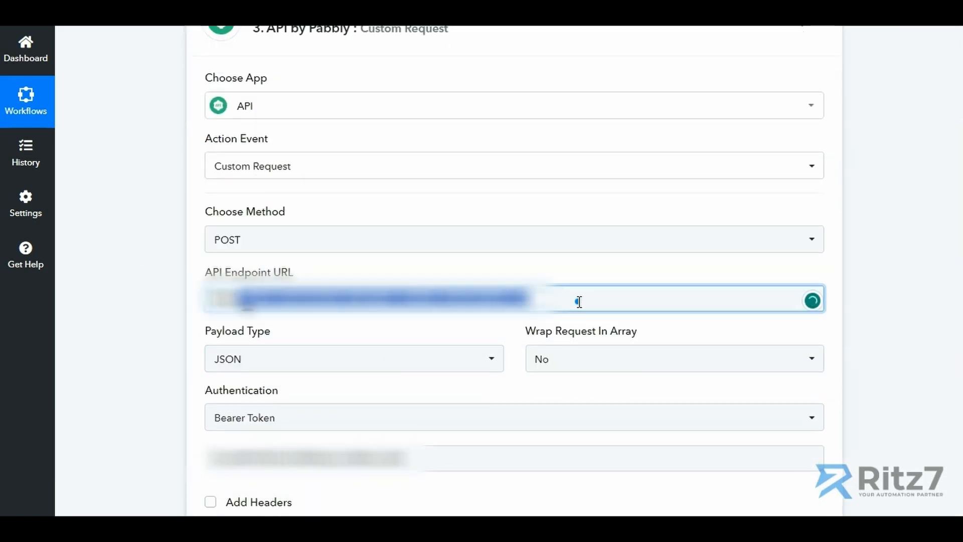
{"action": "left_click", "coordinate": [195, 323]}
{"action": "scroll", "coordinate": [195, 323], "scroll_direction": "down", "scroll_amount": 1}
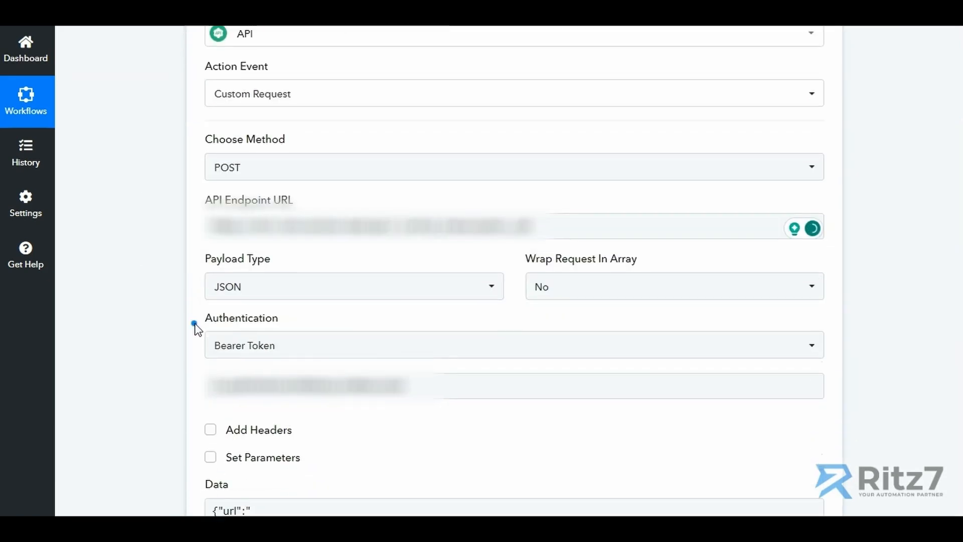
{"action": "scroll", "coordinate": [195, 323], "scroll_direction": "down", "scroll_amount": 2}
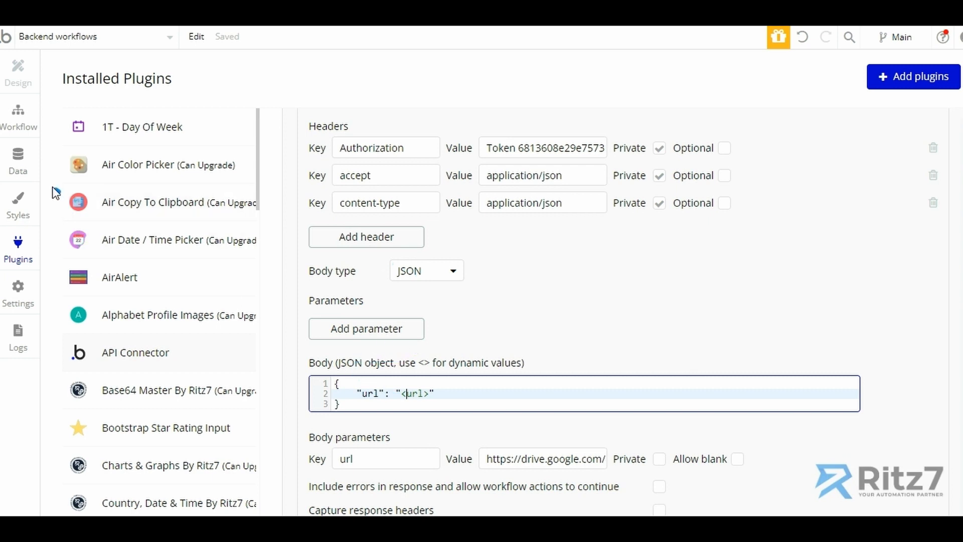
Switch to Bubble and inspect the returned request_id in the yt_transcription_call backend workflow's Return data from API action.
{"action": "left_click", "coordinate": [18, 129]}
{"action": "left_click", "coordinate": [20, 251]}
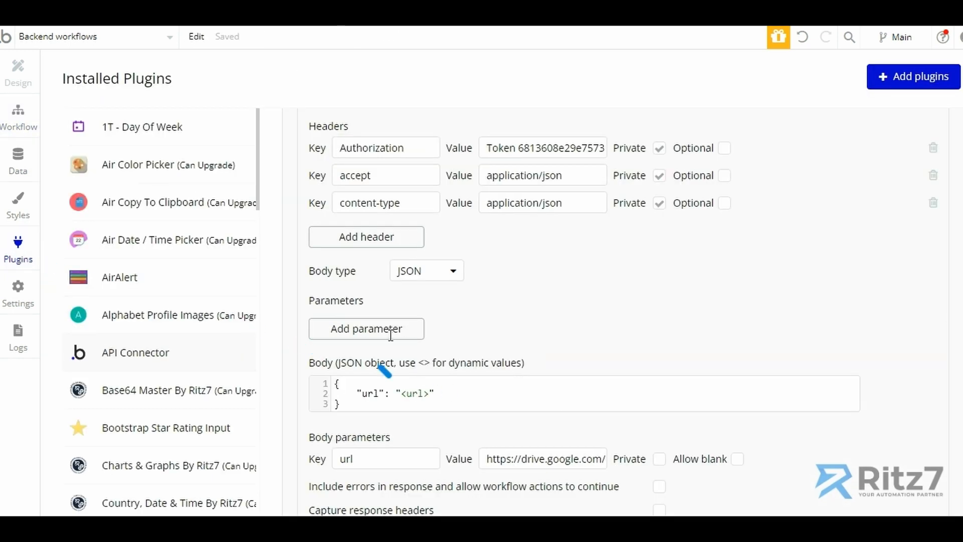
{"action": "scroll", "coordinate": [411, 301], "scroll_direction": "up", "scroll_amount": 3}
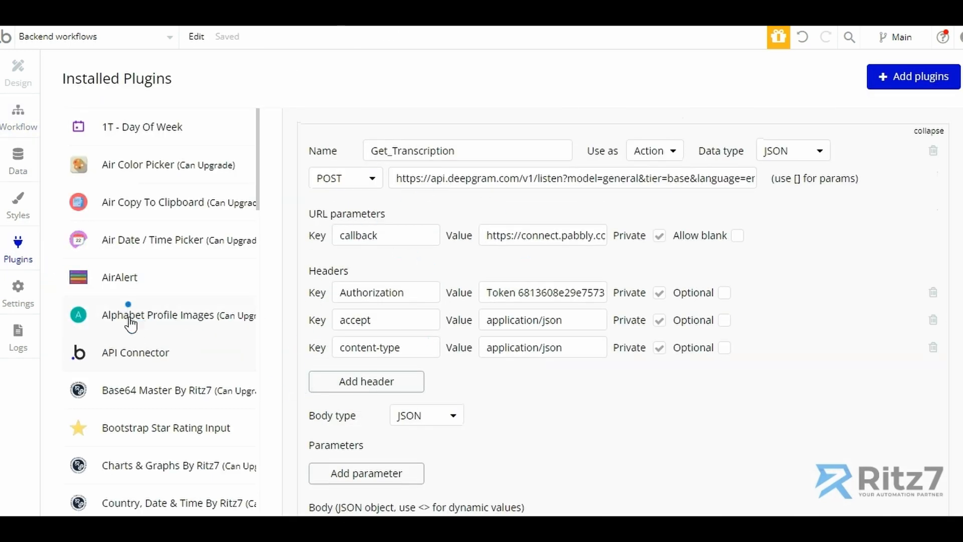
{"action": "left_click", "coordinate": [17, 120]}
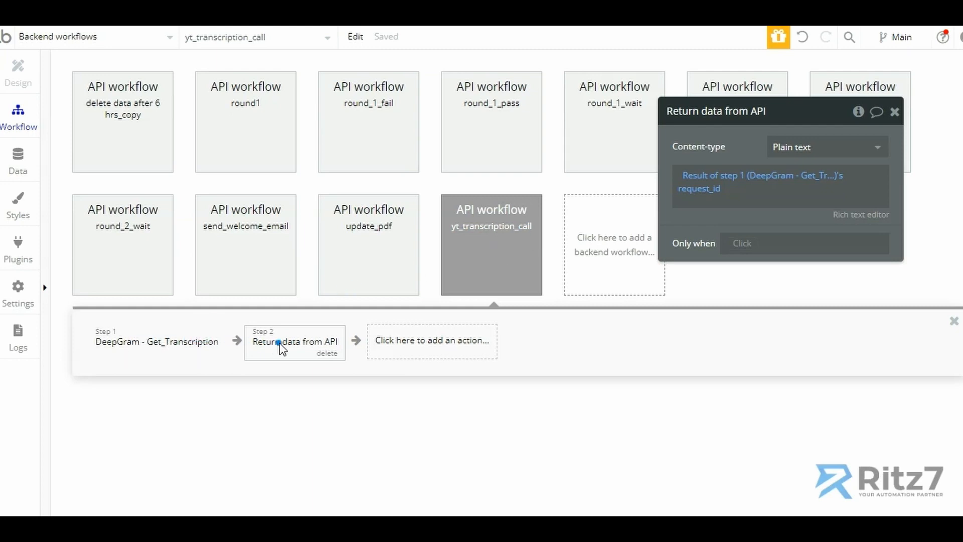
{"action": "left_click", "coordinate": [702, 193]}
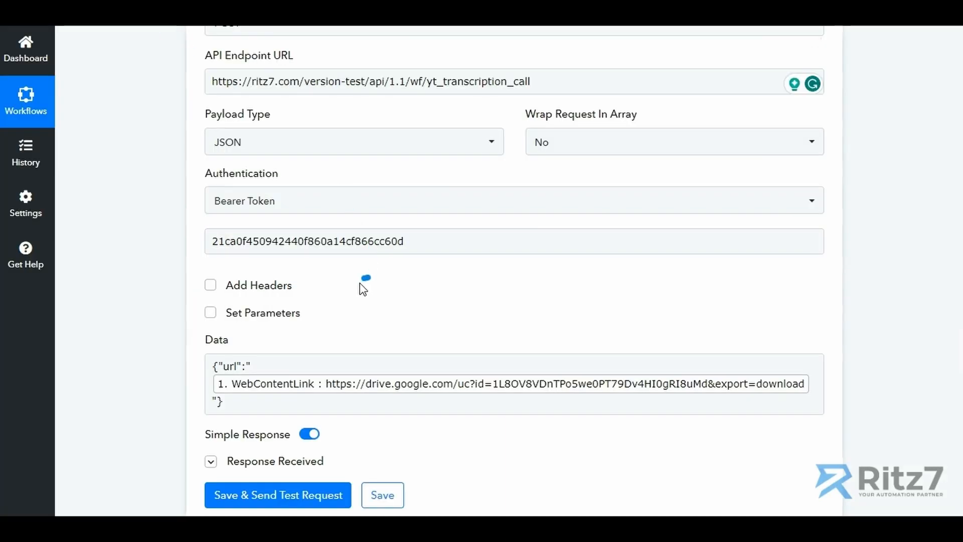
Switch back to Pabbly Connect and inspect the Updates UpdatedRange value in the Google Sheets Add New Row action's received response.
{"action": "scroll", "coordinate": [360, 283], "scroll_direction": "down", "scroll_amount": 10}
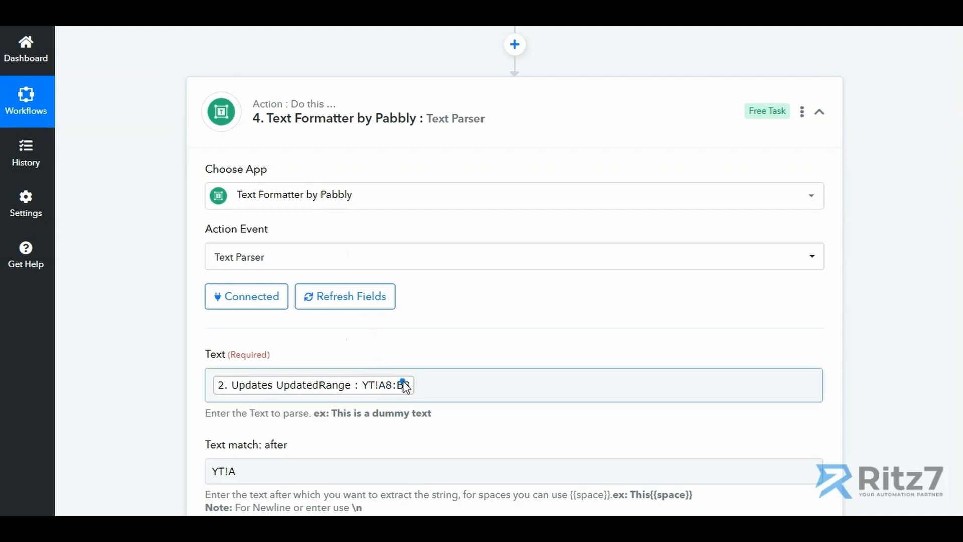
{"action": "scroll", "coordinate": [371, 388], "scroll_direction": "up", "scroll_amount": 10}
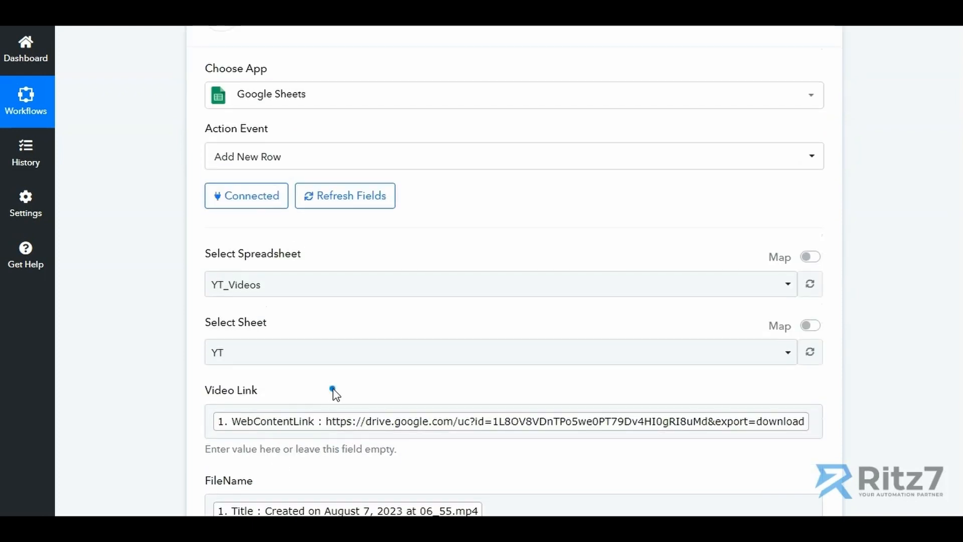
{"action": "scroll", "coordinate": [335, 394], "scroll_direction": "down", "scroll_amount": 12}
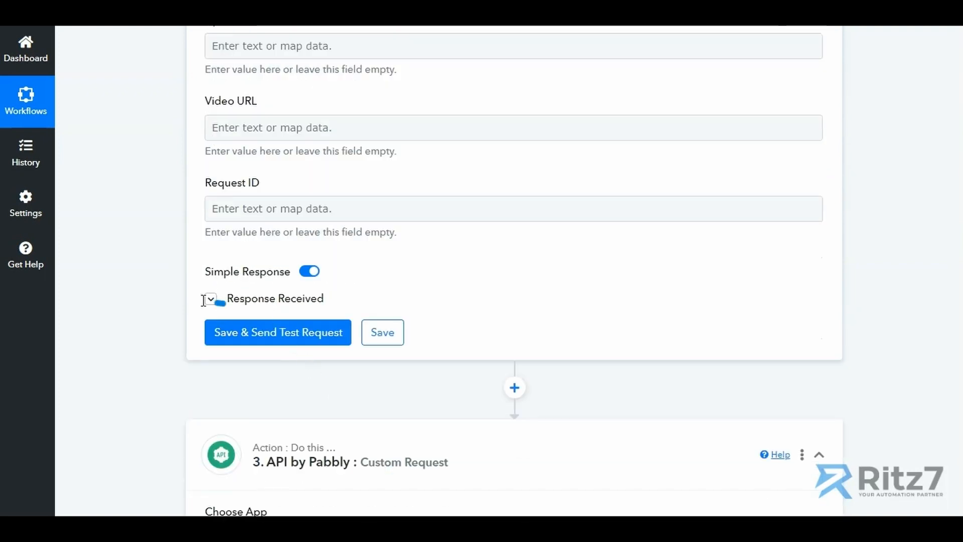
{"action": "left_click", "coordinate": [204, 300]}
{"action": "scroll", "coordinate": [228, 351], "scroll_direction": "down", "scroll_amount": 6}
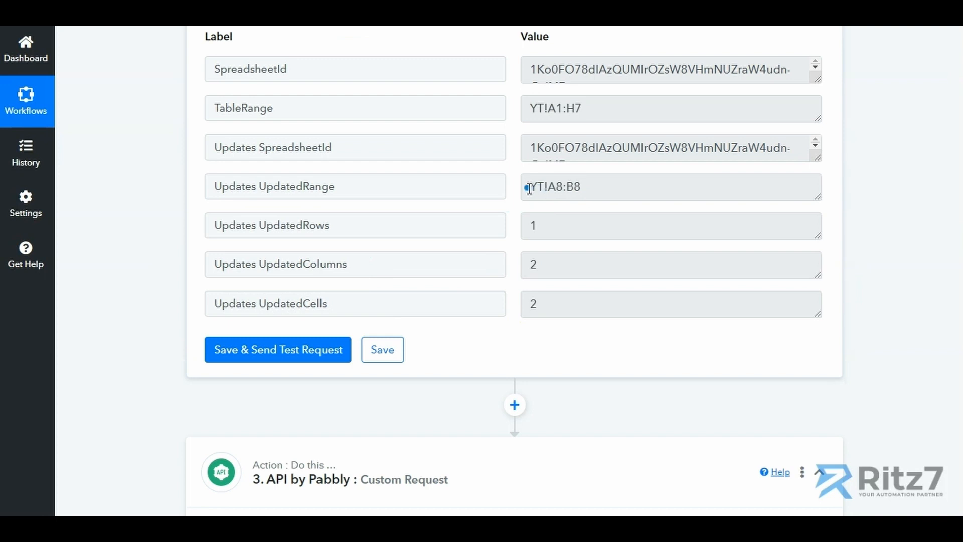
{"action": "left_click_drag", "start_coordinate": [529, 188], "coordinate": [577, 192]}
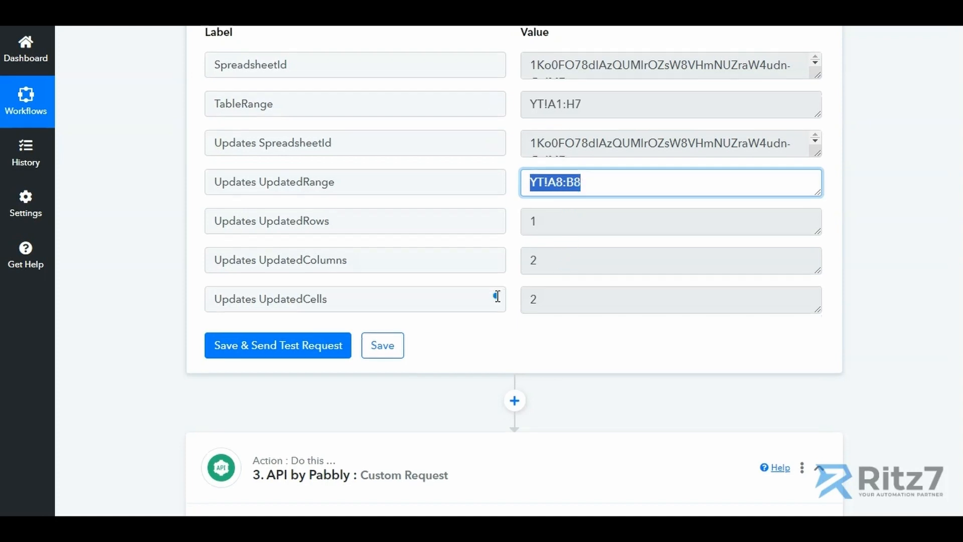
Examine the Text Formatter action's Text Parser settings and expand its received response.
{"action": "scroll", "coordinate": [497, 294], "scroll_direction": "down", "scroll_amount": 10}
{"action": "scroll", "coordinate": [497, 296], "scroll_direction": "down", "scroll_amount": 10}
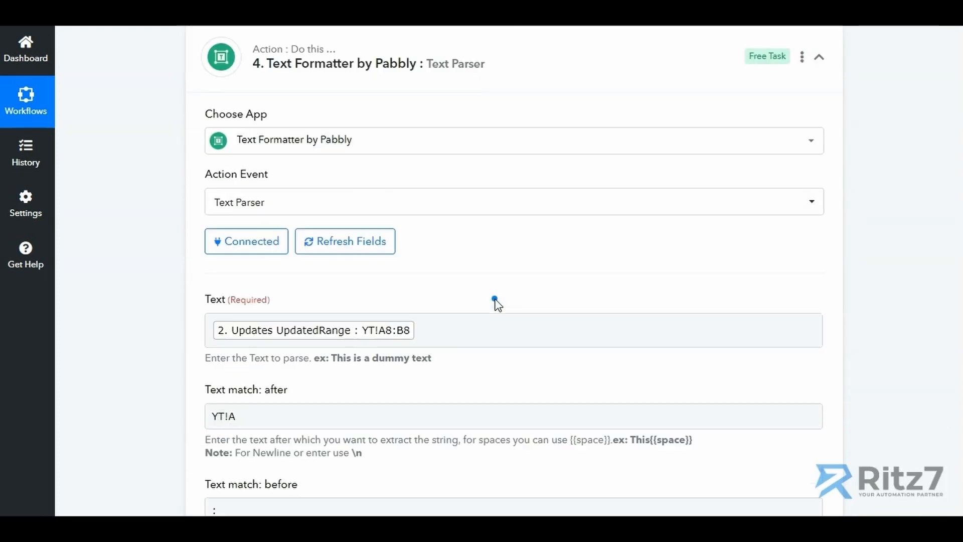
{"action": "scroll", "coordinate": [496, 300], "scroll_direction": "down", "scroll_amount": 5}
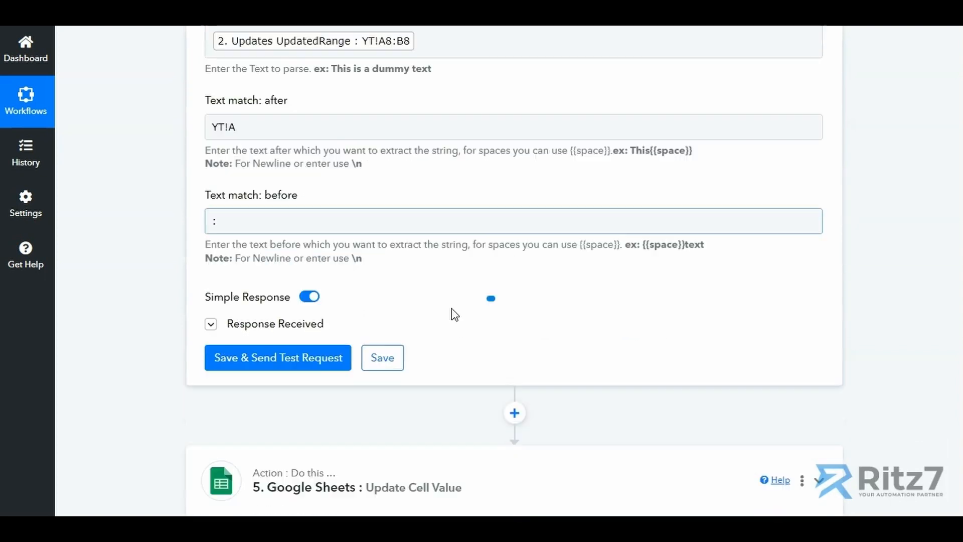
{"action": "left_click", "coordinate": [212, 325]}
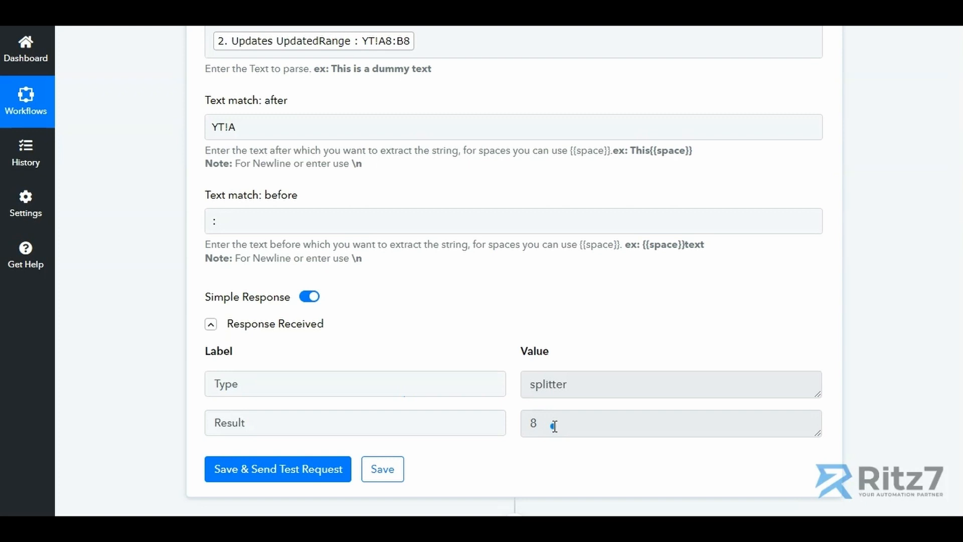
Expand the Google Sheets Update Cell Value action and examine its spreadsheet, sheet, Range and Value mappings.
{"action": "scroll", "coordinate": [431, 388], "scroll_direction": "down", "scroll_amount": 6}
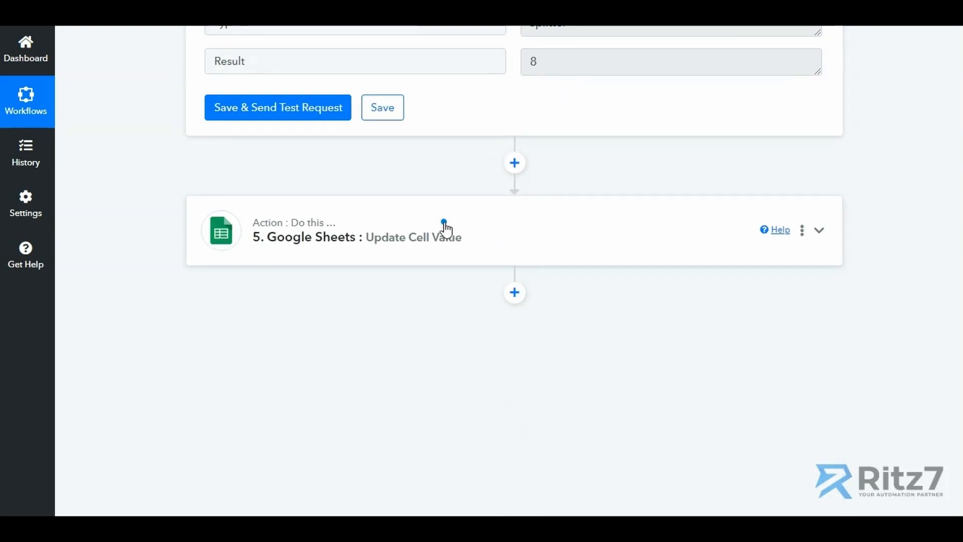
{"action": "left_click", "coordinate": [371, 244]}
{"action": "scroll", "coordinate": [239, 300], "scroll_direction": "down", "scroll_amount": 5}
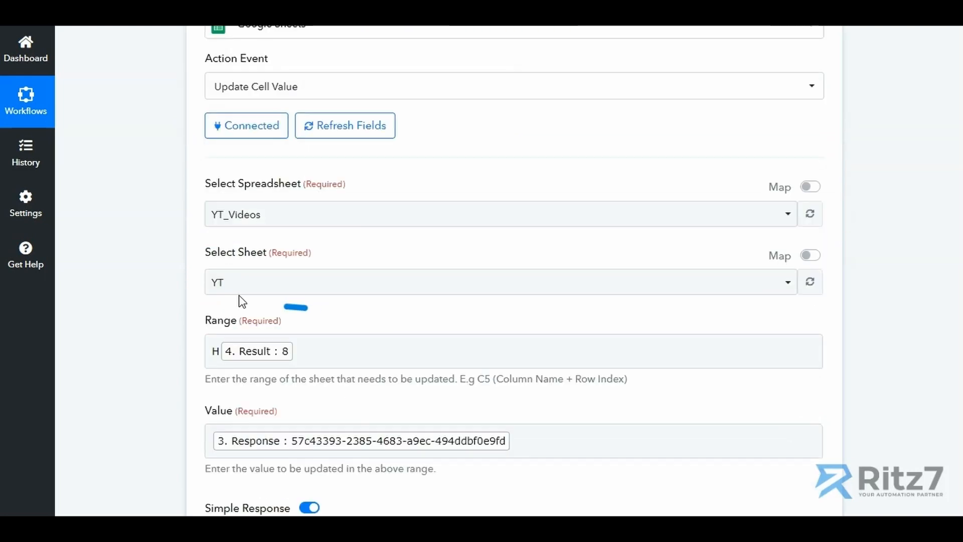
{"action": "left_click", "coordinate": [220, 354]}
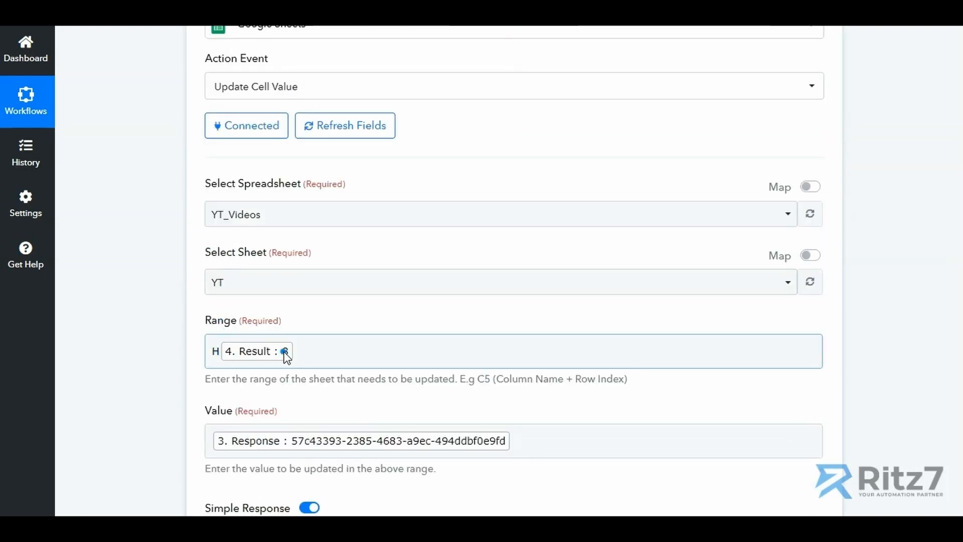
{"action": "scroll", "coordinate": [281, 396], "scroll_direction": "down", "scroll_amount": 1}
{"action": "left_click", "coordinate": [317, 379]}
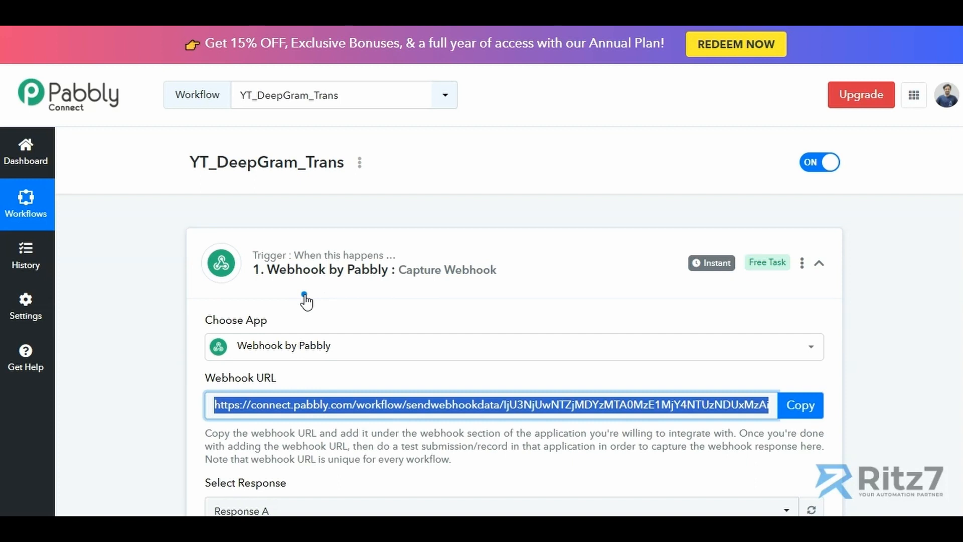
Review the YT_DeepGram_Trans webhook trigger and switch to Bubble to inspect the callback URL in the Get_Transcription API call.
{"action": "scroll", "coordinate": [306, 301], "scroll_direction": "down", "scroll_amount": 2}
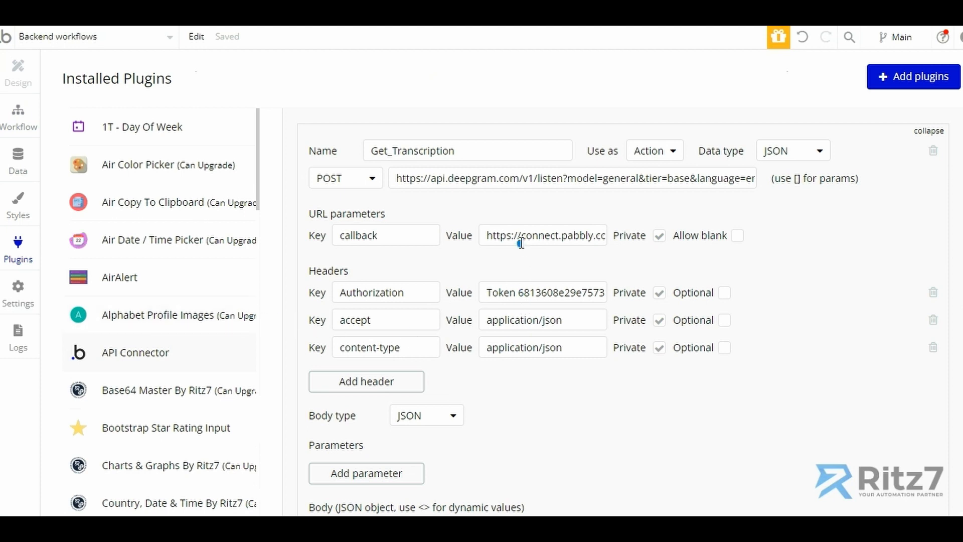
{"action": "double_click", "coordinate": [525, 236]}
{"action": "key", "text": "ctrl+a"}
{"action": "left_click", "coordinate": [534, 277]}
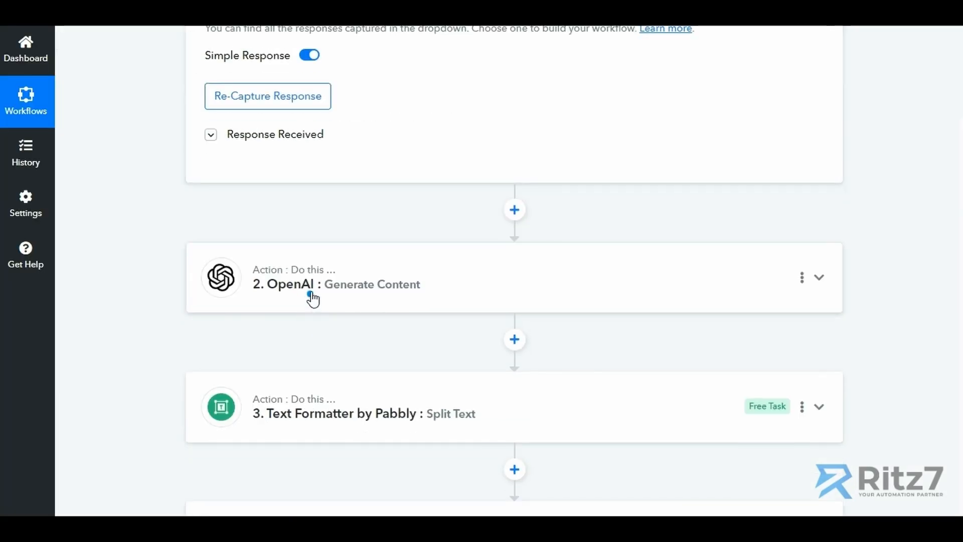
Return to the YT_DeepGram_Trans workflow and examine the OpenAI Generate Content action's AI model and prompt with the mapped transcript.
{"action": "left_click", "coordinate": [312, 298]}
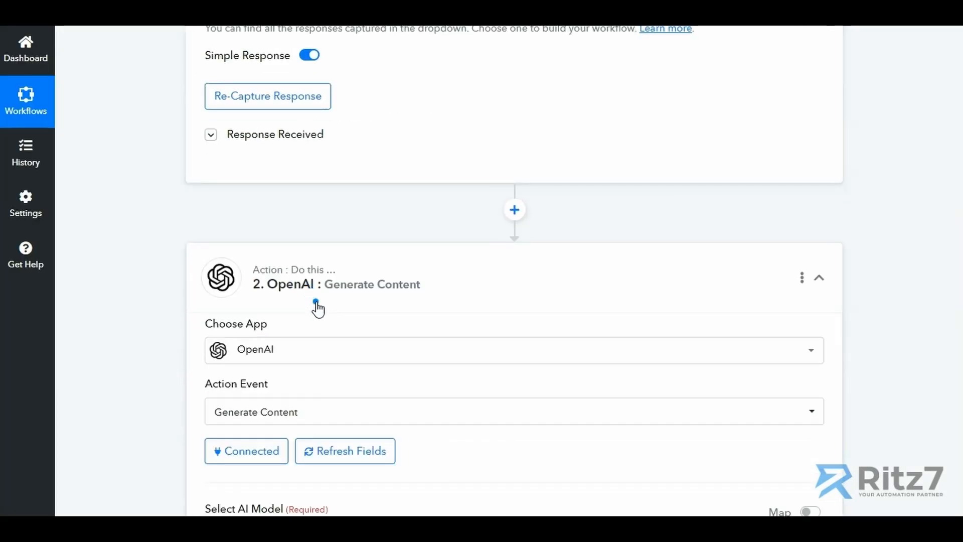
{"action": "scroll", "coordinate": [316, 306], "scroll_direction": "down", "scroll_amount": 3}
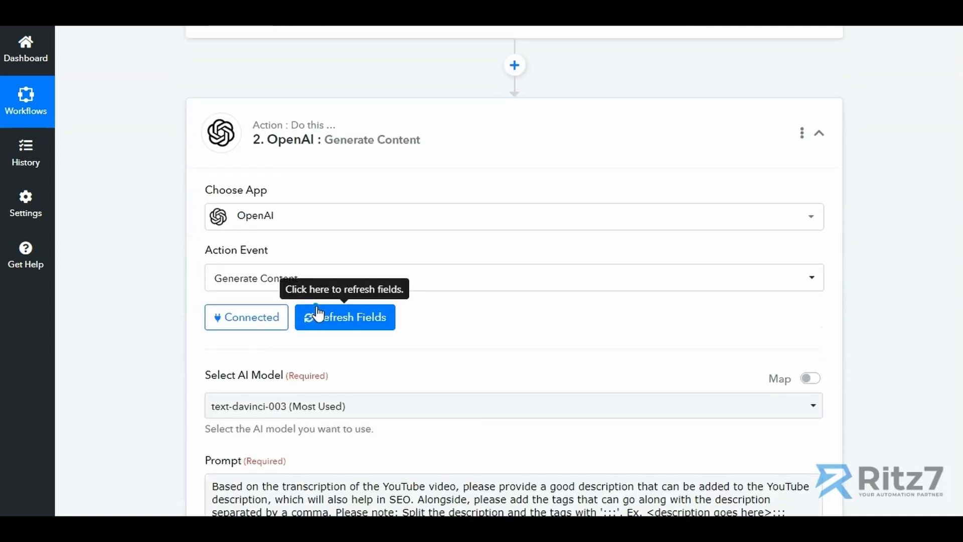
{"action": "scroll", "coordinate": [318, 311], "scroll_direction": "down", "scroll_amount": 6}
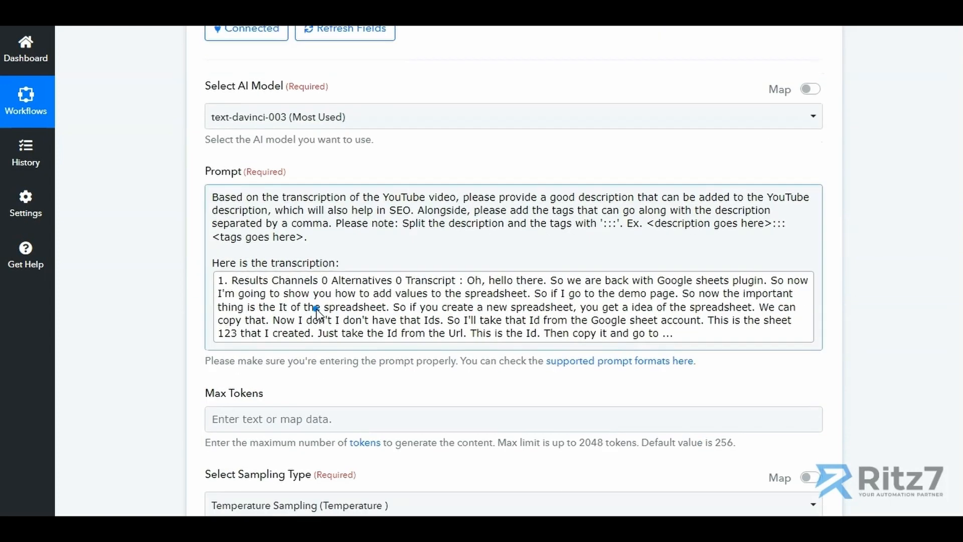
{"action": "left_click", "coordinate": [304, 211]}
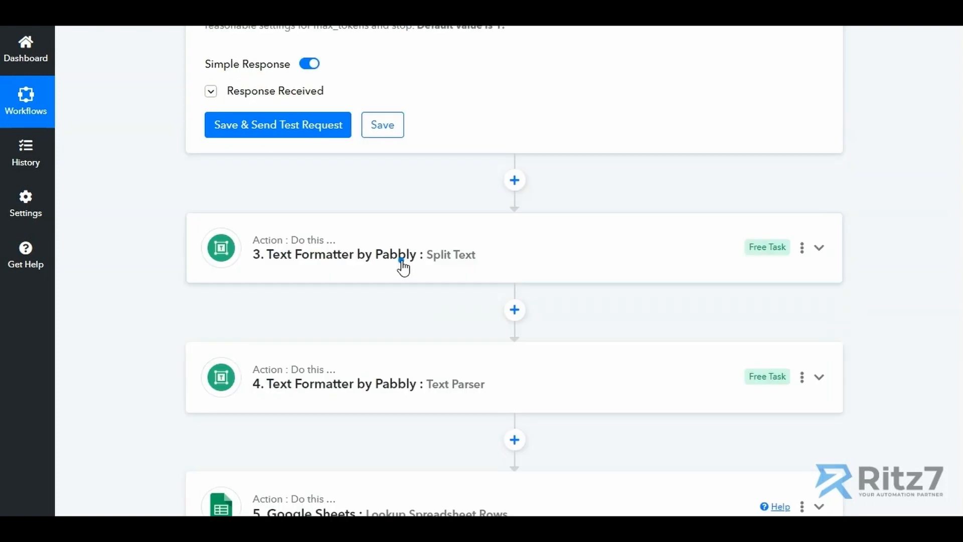
Examine the settings of the two Text Formatter actions, Split Text and Text Parser.
{"action": "left_click", "coordinate": [400, 267]}
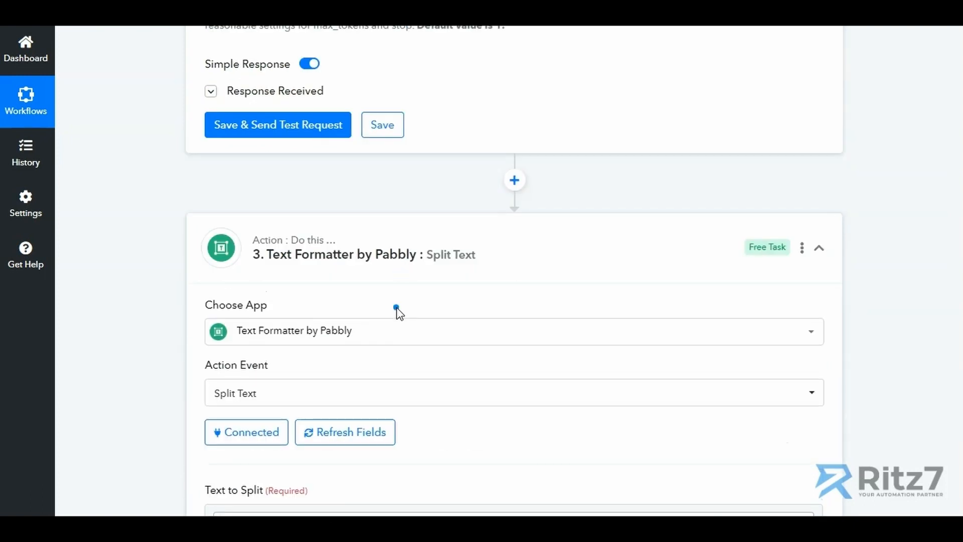
{"action": "scroll", "coordinate": [395, 312], "scroll_direction": "down", "scroll_amount": 4}
{"action": "scroll", "coordinate": [395, 306], "scroll_direction": "down", "scroll_amount": 3}
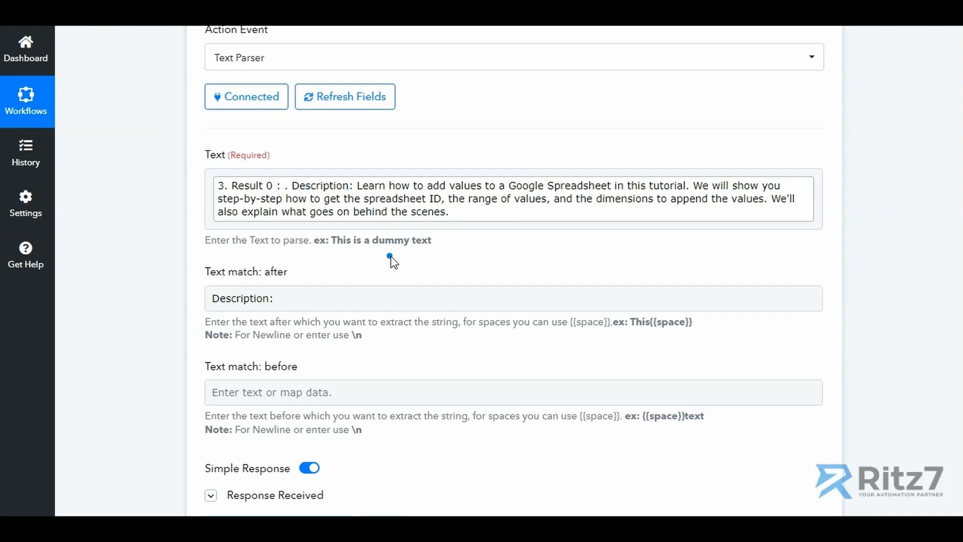
{"action": "scroll", "coordinate": [376, 240], "scroll_direction": "down", "scroll_amount": 8}
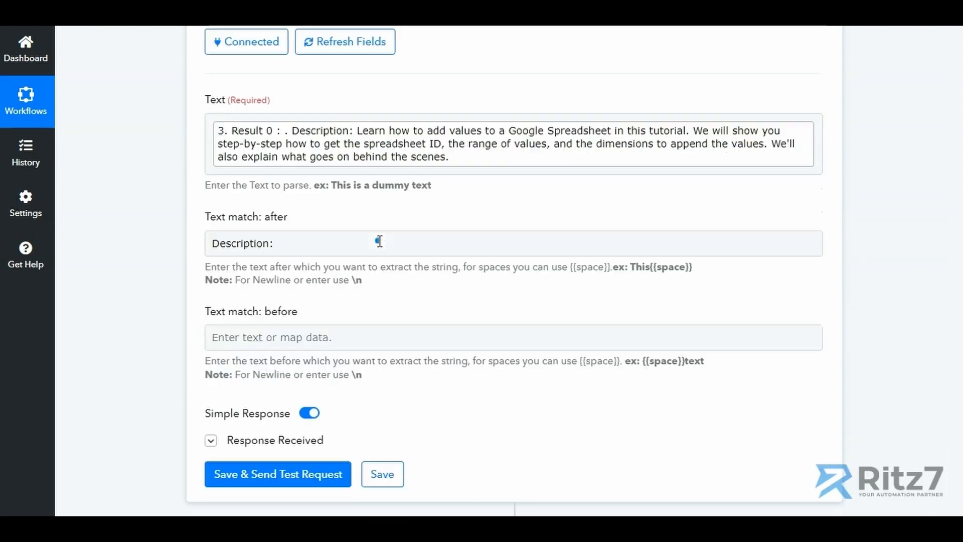
Expand the Google Sheets Lookup Spreadsheet Rows action and examine its spreadsheet, sheet and lookup column settings.
{"action": "left_click", "coordinate": [370, 238]}
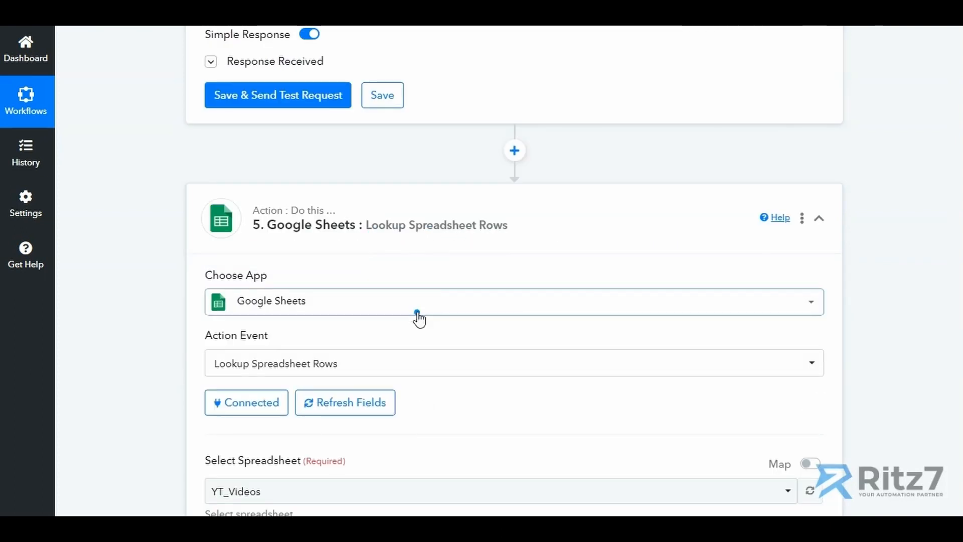
{"action": "scroll", "coordinate": [419, 317], "scroll_direction": "down", "scroll_amount": 3}
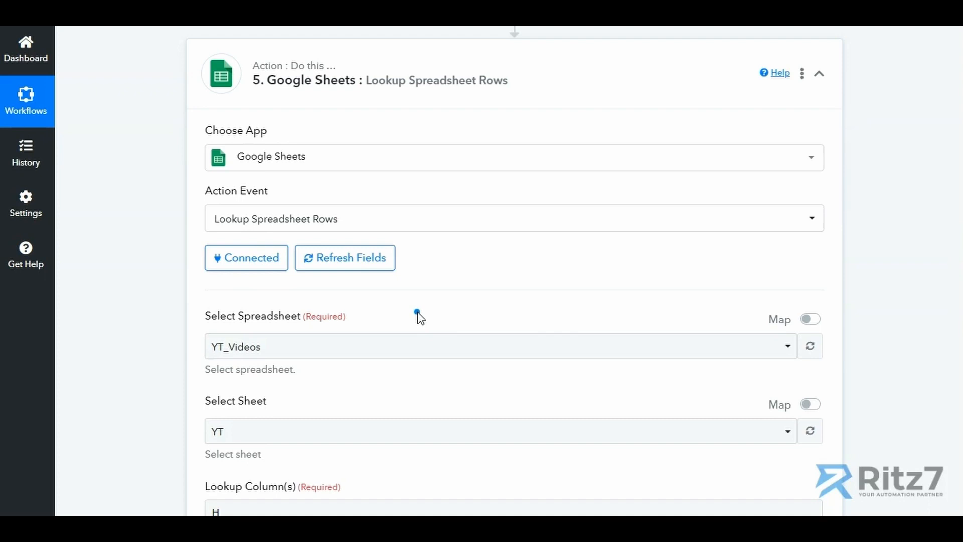
{"action": "scroll", "coordinate": [417, 311], "scroll_direction": "down", "scroll_amount": 4}
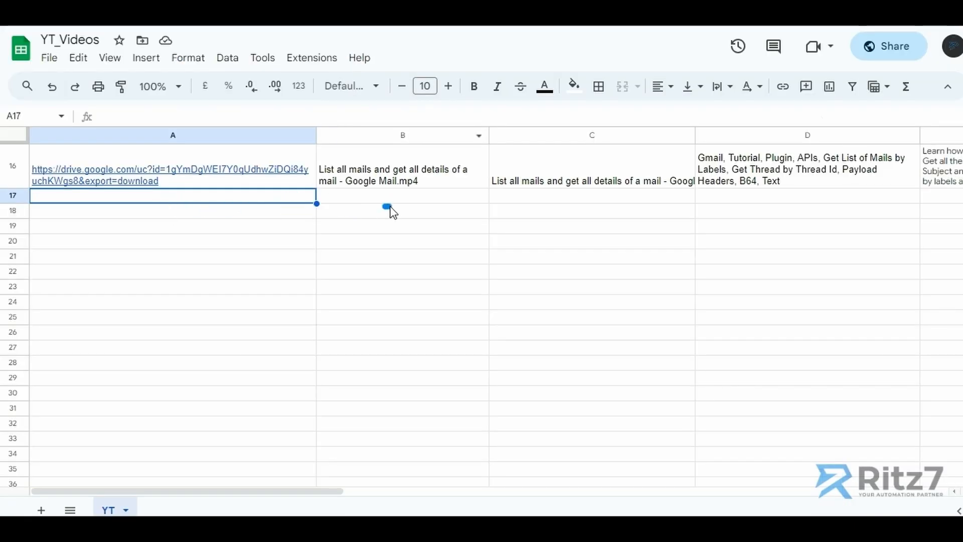
Switch to the YT_Videos spreadsheet and move across row 17 to inspect the request ID column H.
{"action": "key", "text": "Right"}
{"action": "key", "text": "Right"}
{"action": "key", "text": "Right"}
{"action": "key", "text": "Right"}
{"action": "key", "text": "Right"}
{"action": "key", "text": "Right"}
{"action": "key", "text": "Right"}
{"action": "key", "text": "Right"}
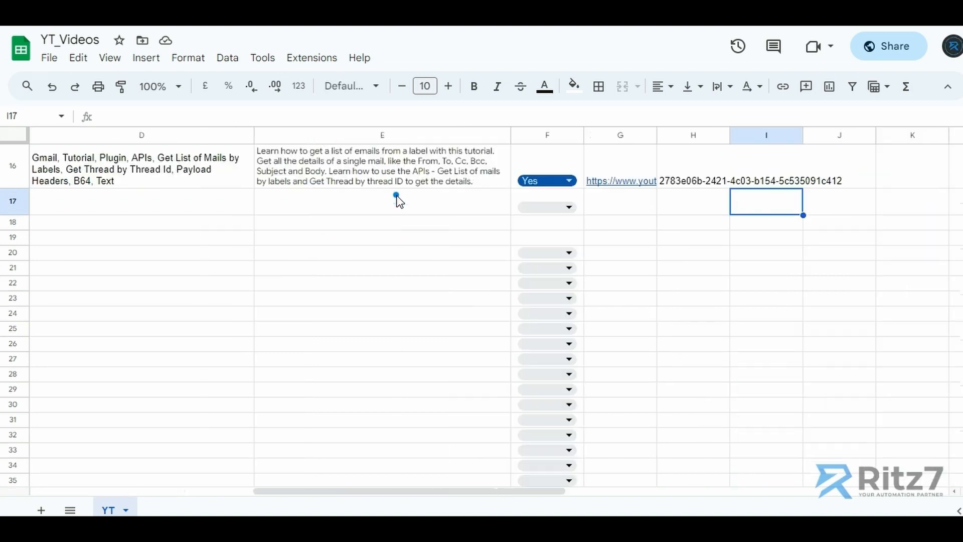
{"action": "key", "text": "Left"}
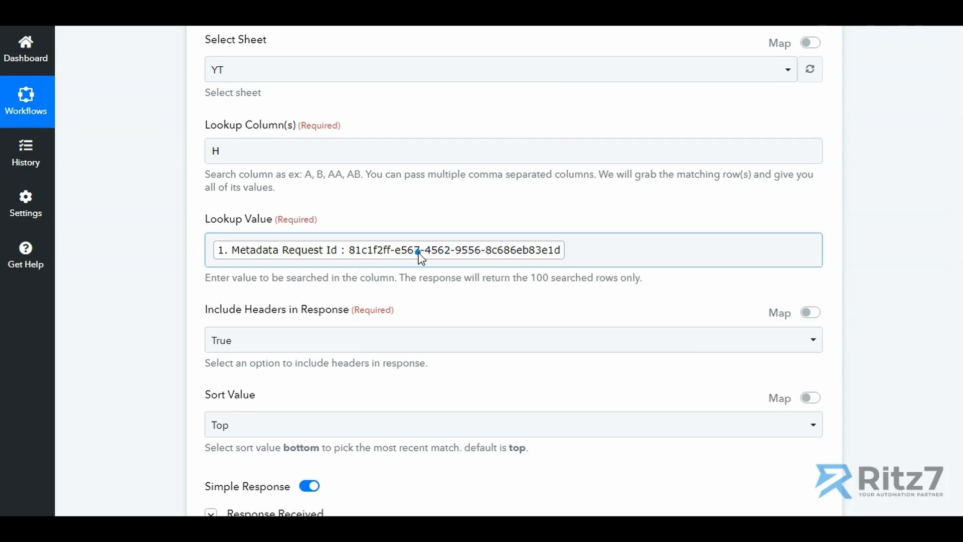
Return to Pabbly Connect and examine the Tags and Description mappings in the Google Sheets Update Row action.
{"action": "scroll", "coordinate": [418, 281], "scroll_direction": "down", "scroll_amount": 9}
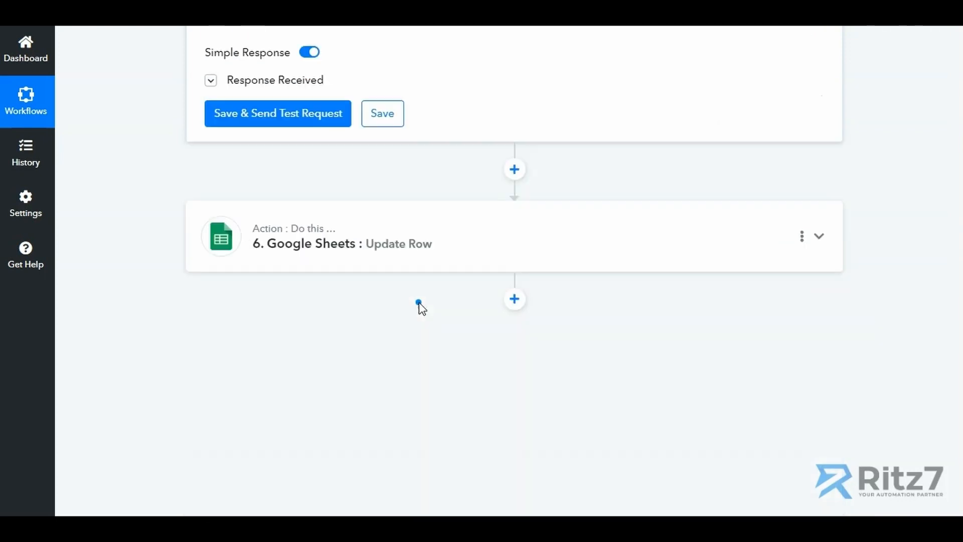
{"action": "left_click", "coordinate": [392, 246]}
{"action": "scroll", "coordinate": [381, 317], "scroll_direction": "down", "scroll_amount": 15}
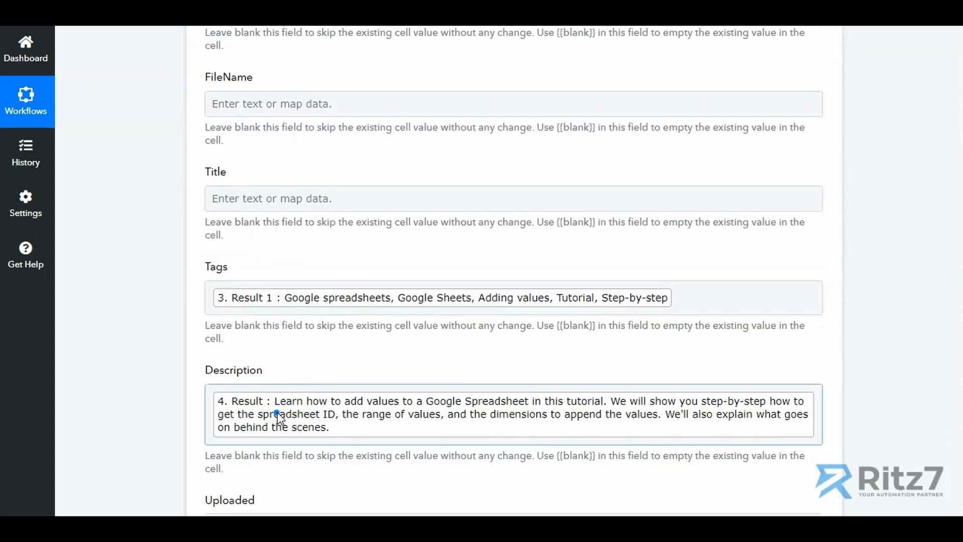
{"action": "scroll", "coordinate": [277, 415], "scroll_direction": "down", "scroll_amount": 10}
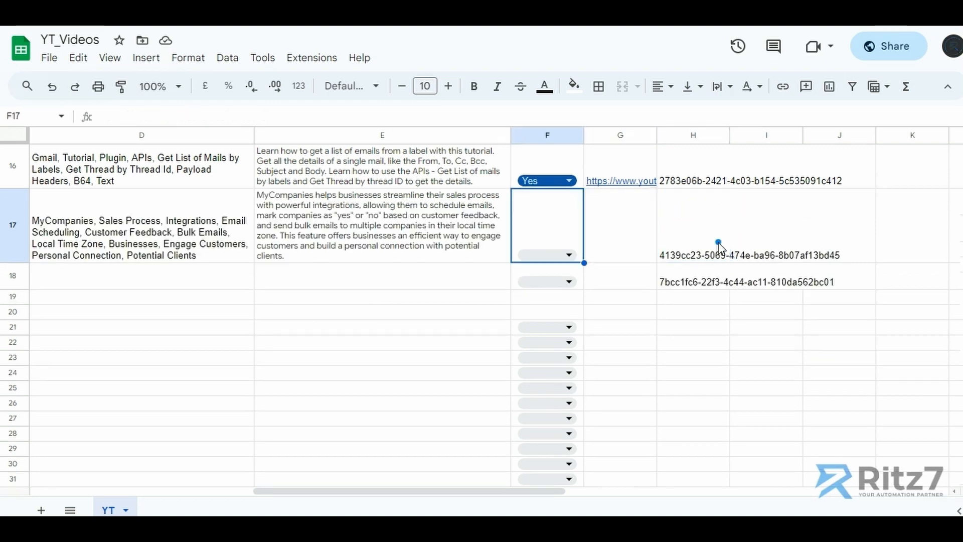
Switch to the YT_Videos spreadsheet and check row 17's video link, file name, tags and description.
{"action": "key", "text": "Left"}
{"action": "key", "text": "Left"}
{"action": "key", "text": "Left"}
{"action": "key", "text": "Left"}
{"action": "key", "text": "Left"}
{"action": "key", "text": "Right"}
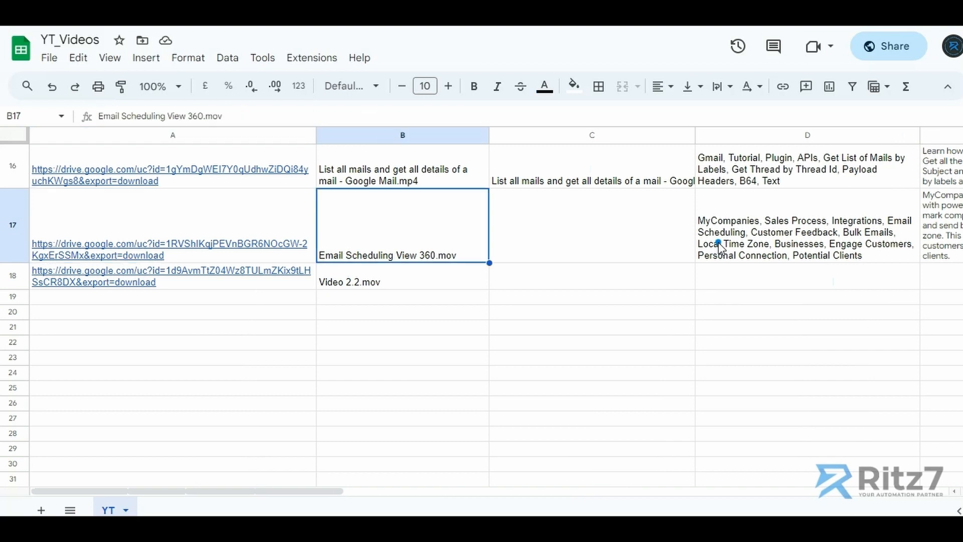
{"action": "key", "text": "Right"}
{"action": "key", "text": "Right"}
{"action": "key", "text": "Right"}
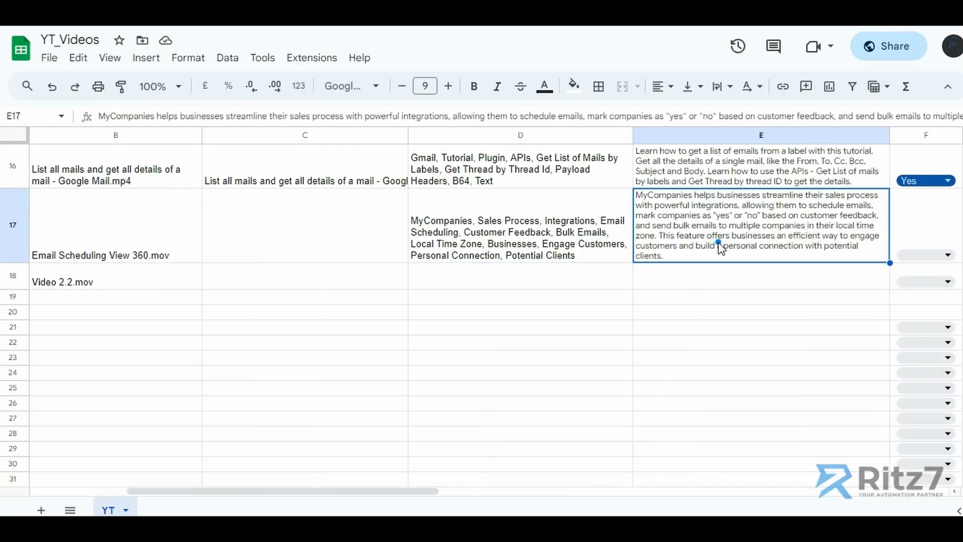
Check the cells of row 18 for the Video 2.2.mov entry, including its tags and description.
{"action": "key", "text": "Left"}
{"action": "key", "text": "Left"}
{"action": "key", "text": "Left"}
{"action": "key", "text": "Left"}
{"action": "key", "text": "Down"}
{"action": "key", "text": "Right"}
{"action": "key", "text": "Right"}
{"action": "key", "text": "Right"}
{"action": "key", "text": "Right"}
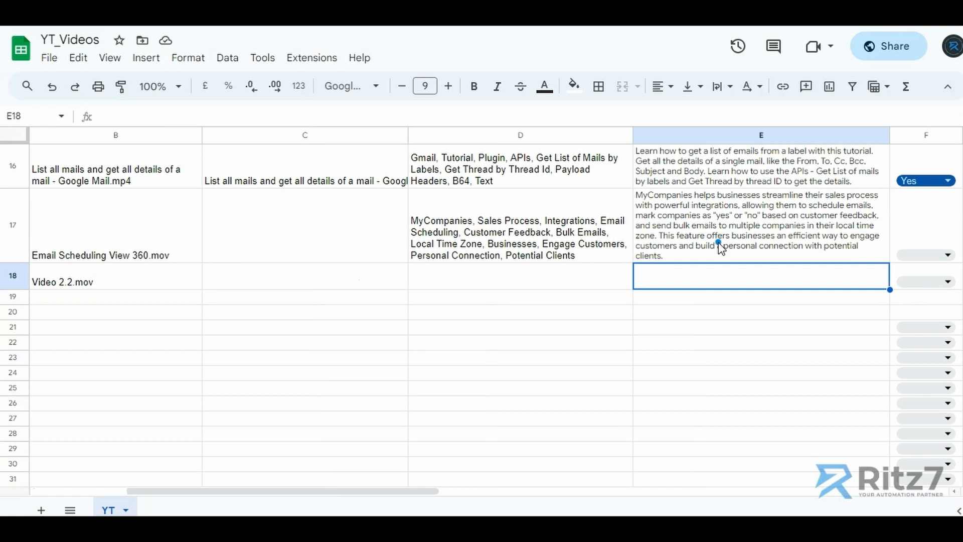
{"action": "key", "text": "Right"}
{"action": "key", "text": "Right"}
{"action": "key", "text": "Home"}
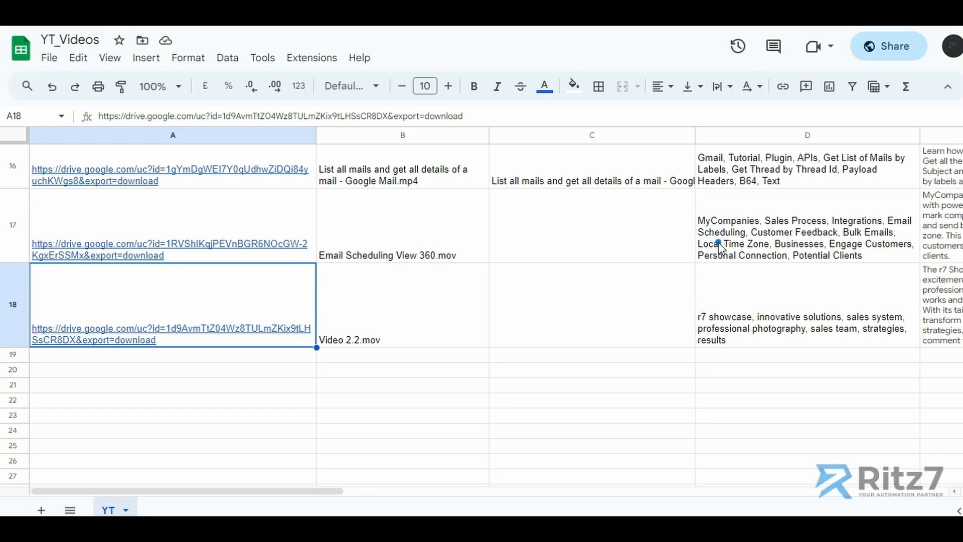
Enter titles "Email Scheduling - View 360" in C17 and "Compete Functionality - View 360" in C18, and reword E17 to begin with "MyCompanies" functionality helping a client's business.
{"action": "left_click", "coordinate": [517, 243]}
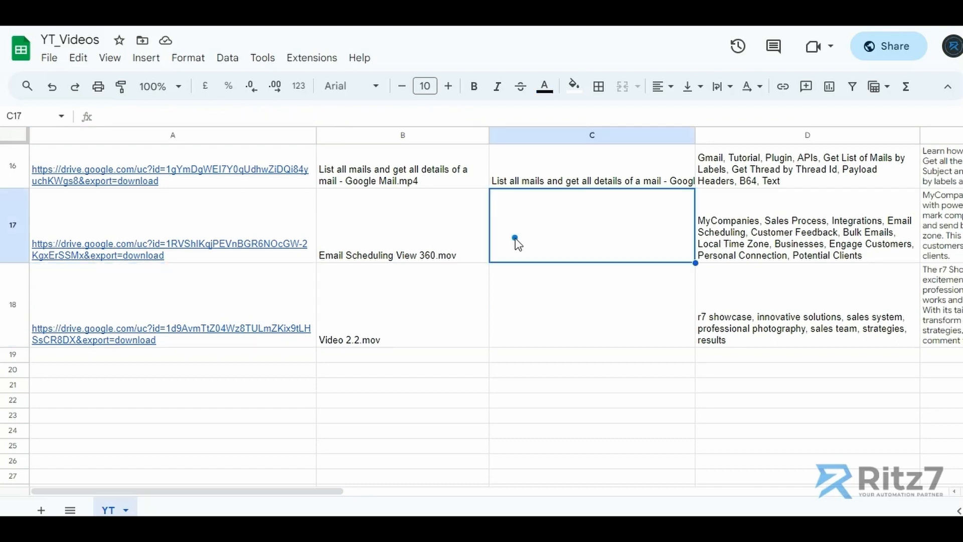
{"action": "double_click", "coordinate": [515, 239]}
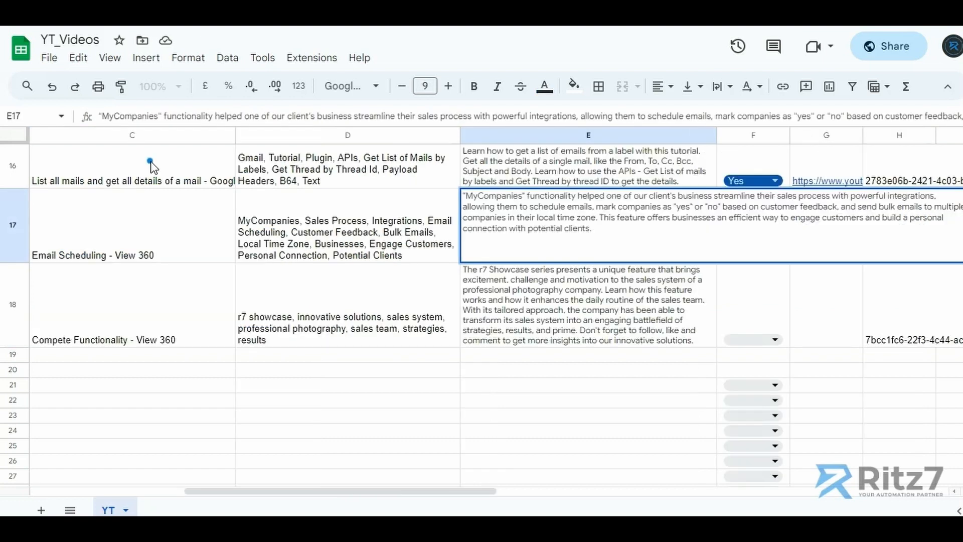
{"action": "key", "text": "Return"}
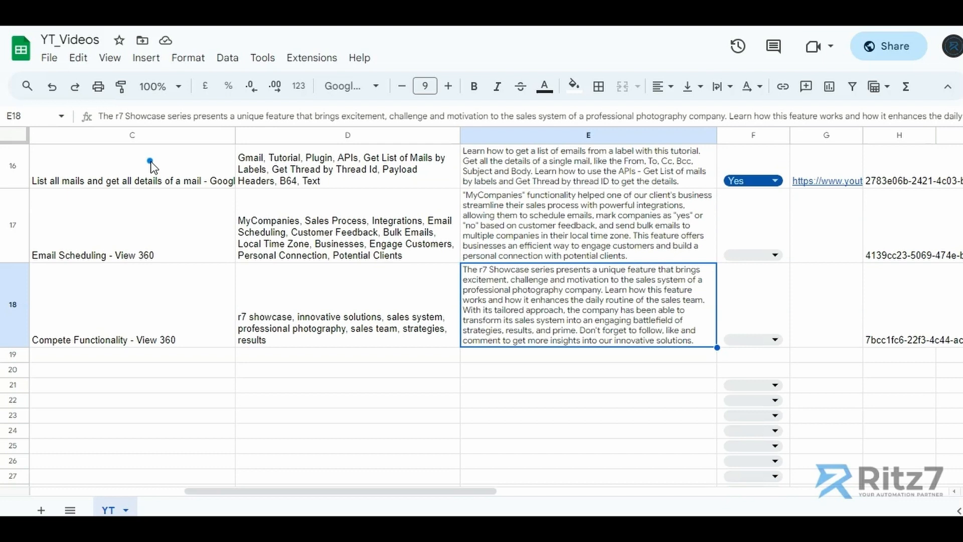
Set the upload status of the Email Scheduling video in F17 to Initiated.
{"action": "key", "text": "Up"}
{"action": "key", "text": "Right"}
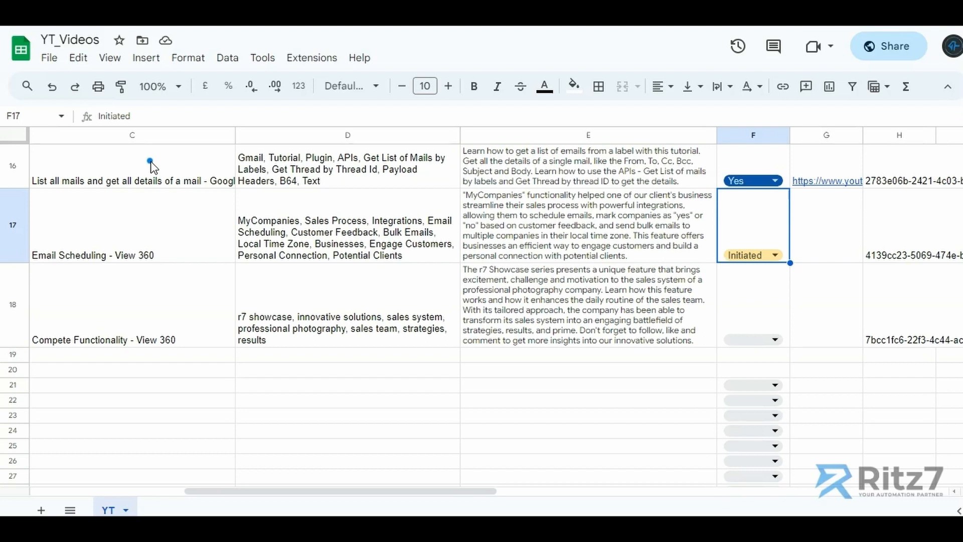
{"action": "key", "text": "Left"}
{"action": "key", "text": "Right"}
{"action": "key", "text": "Right"}
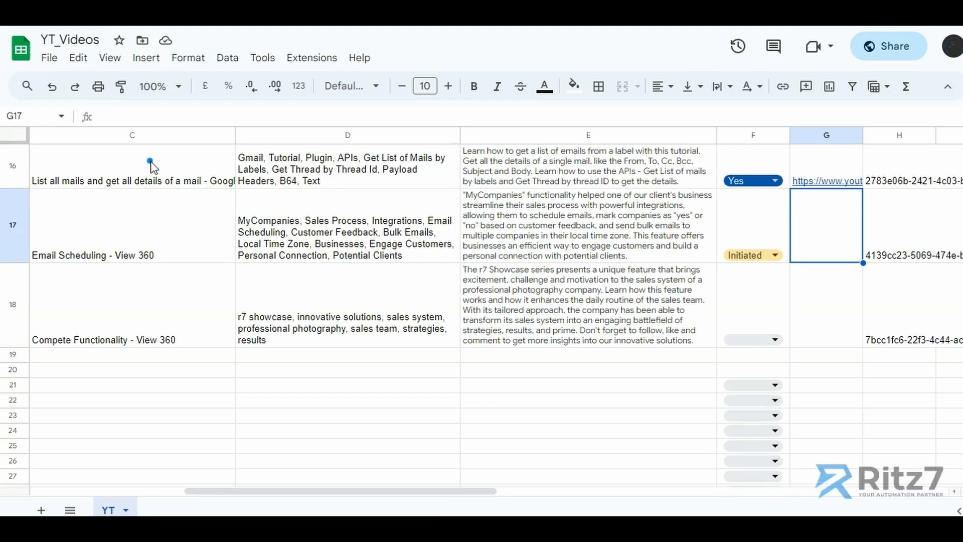
Open the description in E18 for editing, review its text, and move on to row 18's status cell.
{"action": "left_click", "coordinate": [516, 291]}
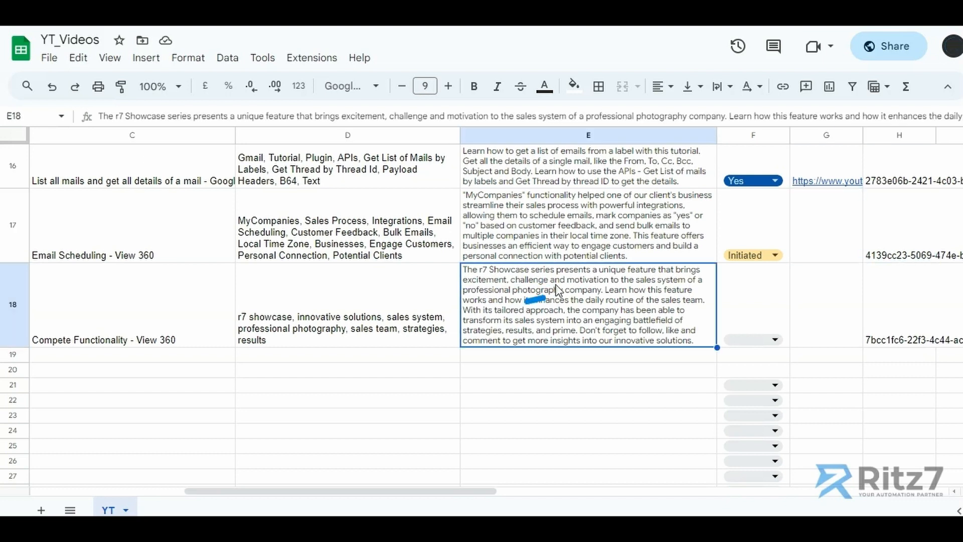
{"action": "double_click", "coordinate": [532, 291]}
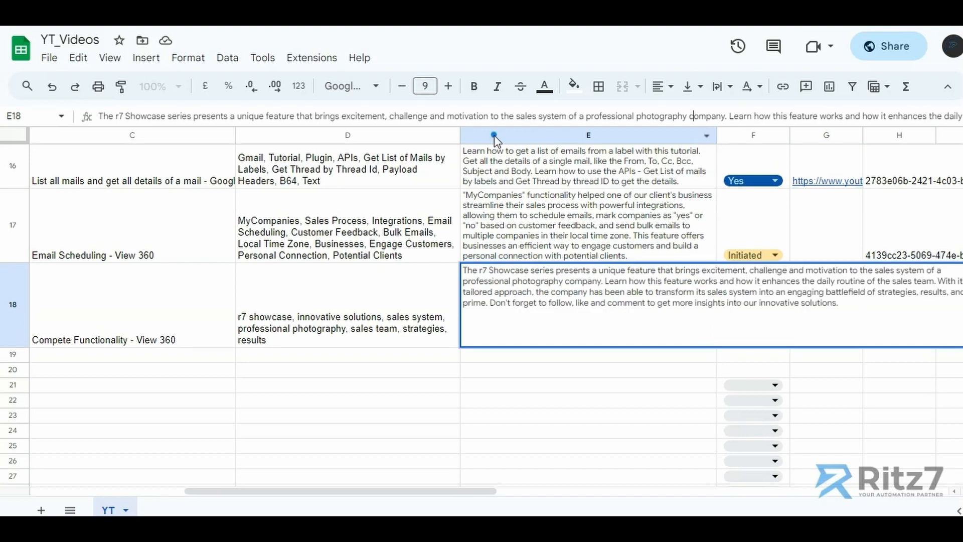
{"action": "key", "text": "Right"}
{"action": "key", "text": "Right"}
{"action": "key", "text": "Right"}
{"action": "key", "text": "Right"}
{"action": "key", "text": "Right"}
{"action": "key", "text": "Right"}
{"action": "key", "text": "Right"}
{"action": "key", "text": "Right"}
{"action": "key", "text": "Right"}
{"action": "key", "text": "Right"}
{"action": "key", "text": "Down"}
{"action": "key", "text": "Down"}
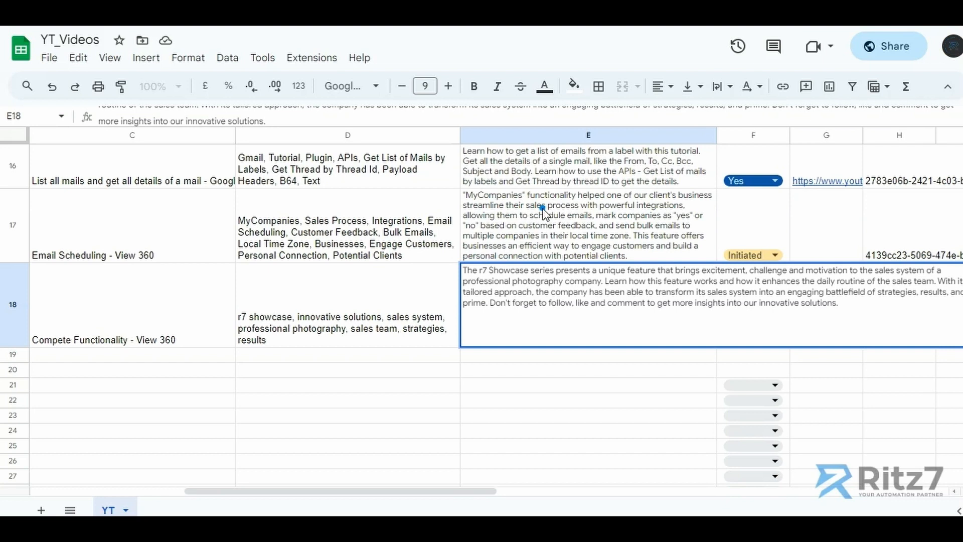
{"action": "key", "text": "Return"}
{"action": "key", "text": "Up"}
{"action": "key", "text": "Right"}
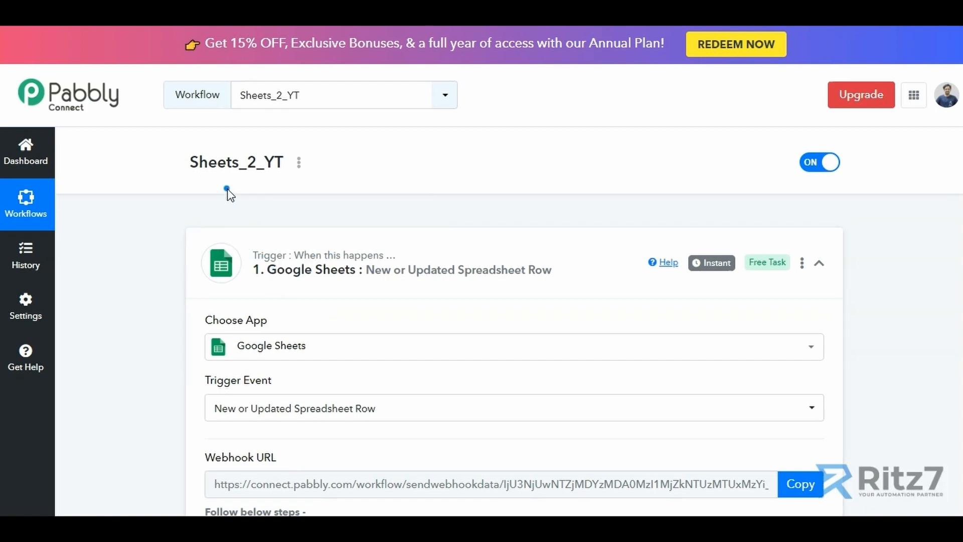
Review the Sheets_2_YT workflow's Google Sheets trigger with its received response, and the Get Row(s) action's spreadsheet, sheet and range.
{"action": "scroll", "coordinate": [293, 215], "scroll_direction": "down", "scroll_amount": 1}
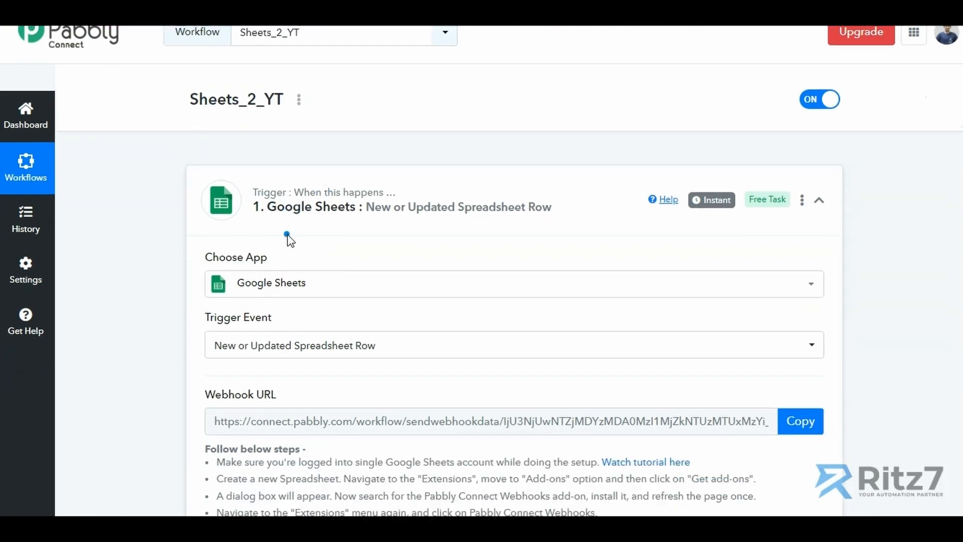
{"action": "scroll", "coordinate": [287, 238], "scroll_direction": "down", "scroll_amount": 2}
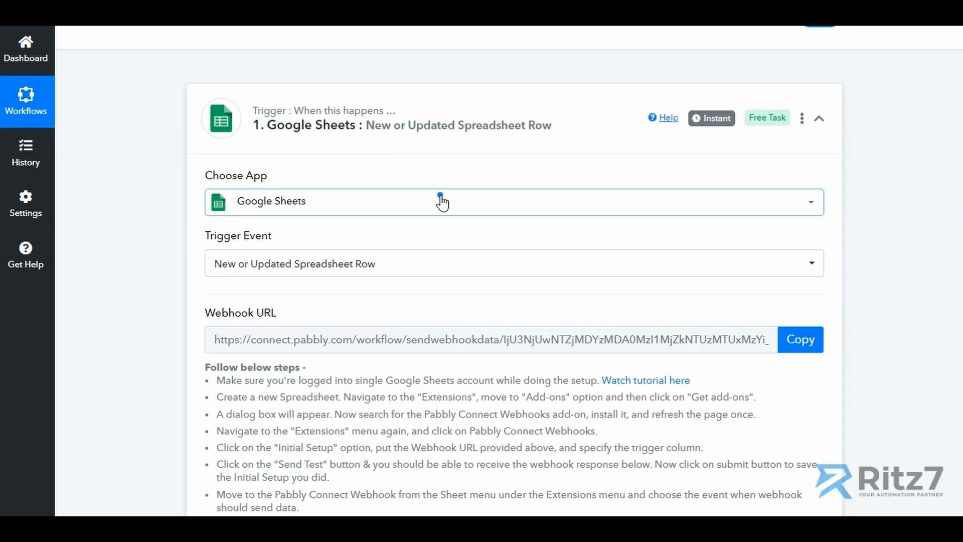
{"action": "scroll", "coordinate": [441, 202], "scroll_direction": "down", "scroll_amount": 10}
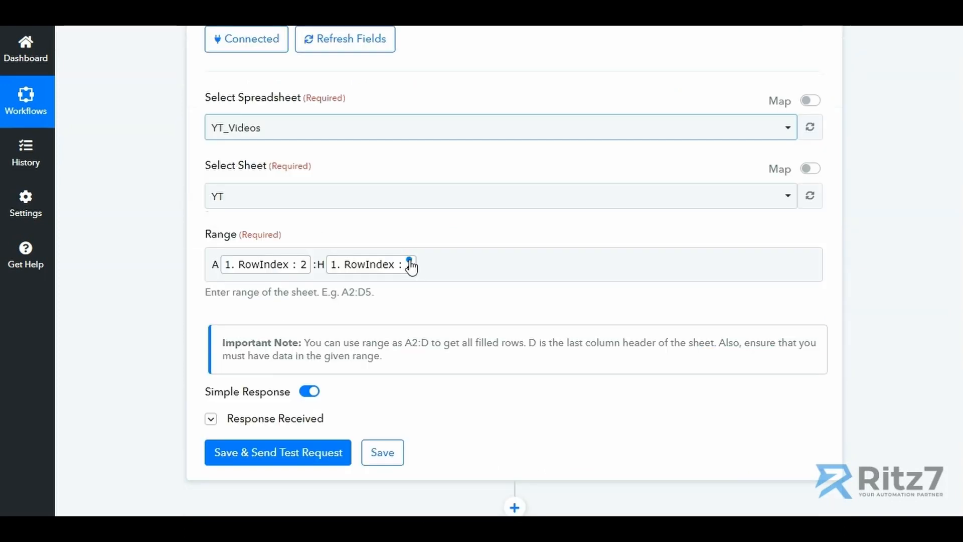
{"action": "scroll", "coordinate": [409, 263], "scroll_direction": "up", "scroll_amount": 14}
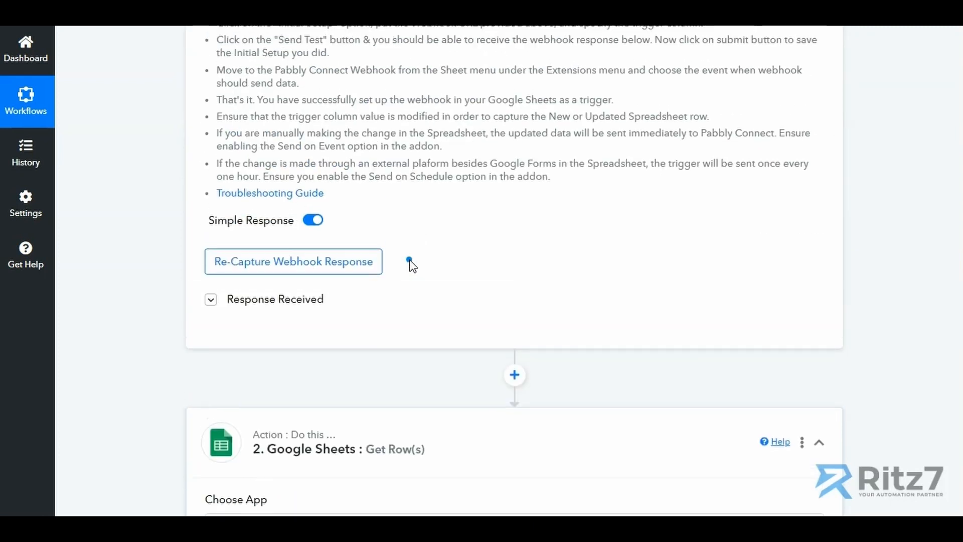
{"action": "scroll", "coordinate": [444, 294], "scroll_direction": "up", "scroll_amount": 10}
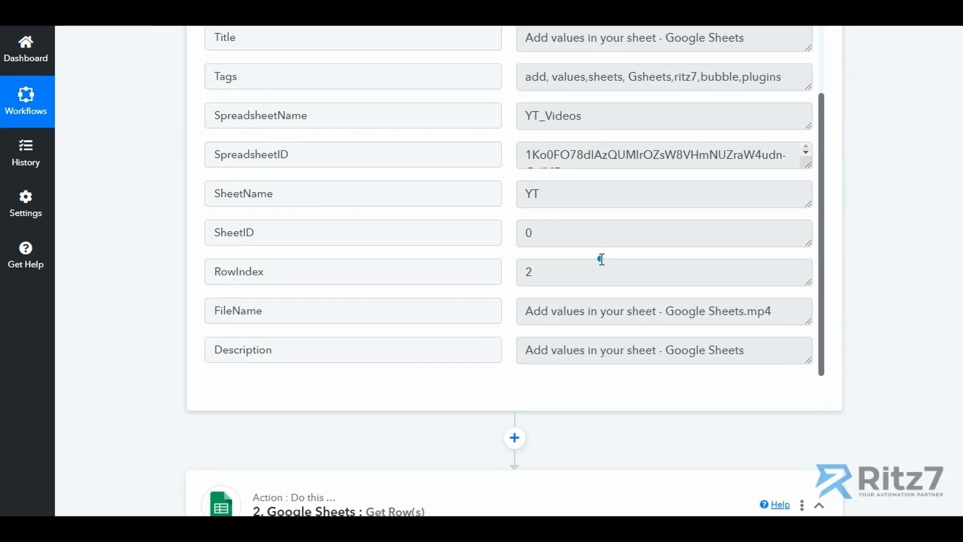
{"action": "scroll", "coordinate": [606, 311], "scroll_direction": "down", "scroll_amount": 8}
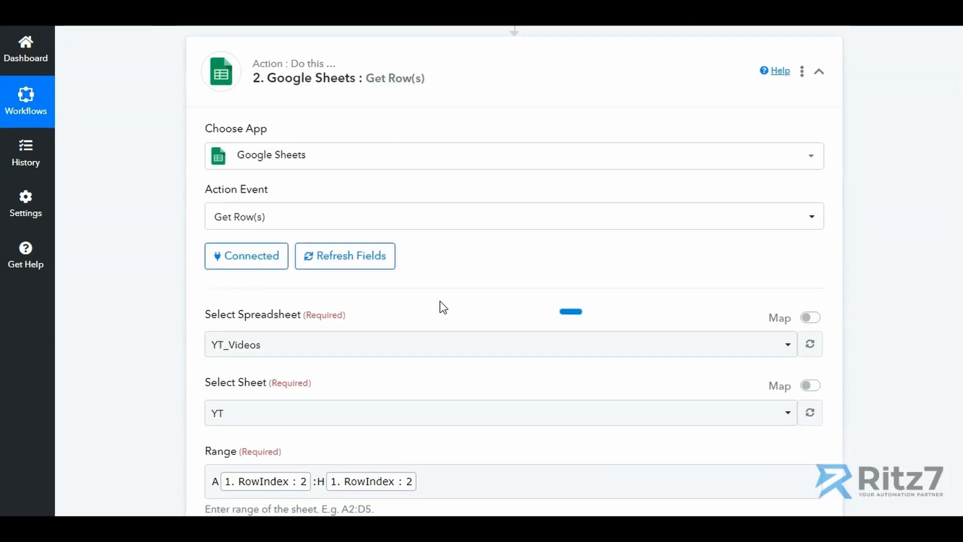
{"action": "scroll", "coordinate": [354, 361], "scroll_direction": "down", "scroll_amount": 4}
{"action": "scroll", "coordinate": [351, 359], "scroll_direction": "up", "scroll_amount": 3}
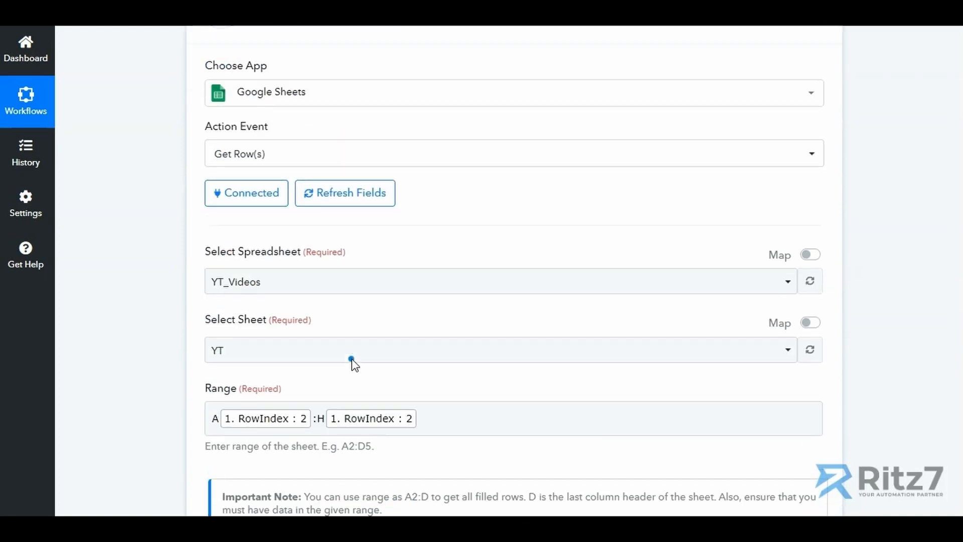
{"action": "scroll", "coordinate": [353, 361], "scroll_direction": "up", "scroll_amount": 3}
Examine the condition of the first Filter by Pabbly step, including its label and filter type.
{"action": "scroll", "coordinate": [251, 344], "scroll_direction": "down", "scroll_amount": 10}
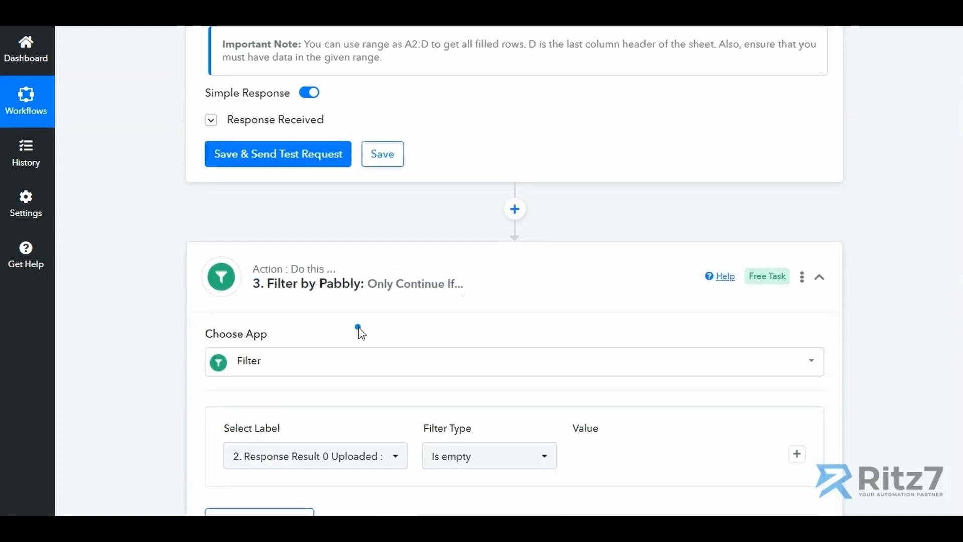
{"action": "scroll", "coordinate": [358, 326], "scroll_direction": "down", "scroll_amount": 3}
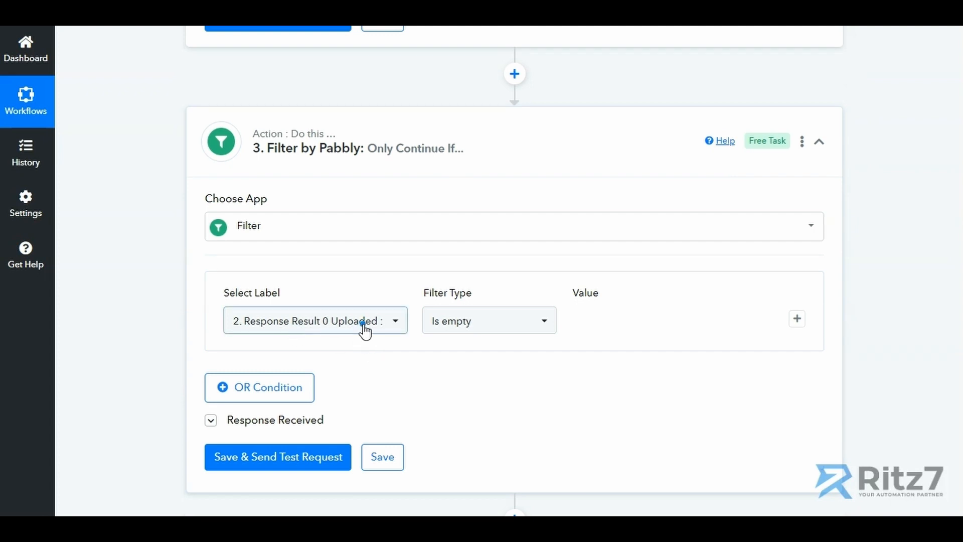
{"action": "scroll", "coordinate": [364, 331], "scroll_direction": "down", "scroll_amount": 3}
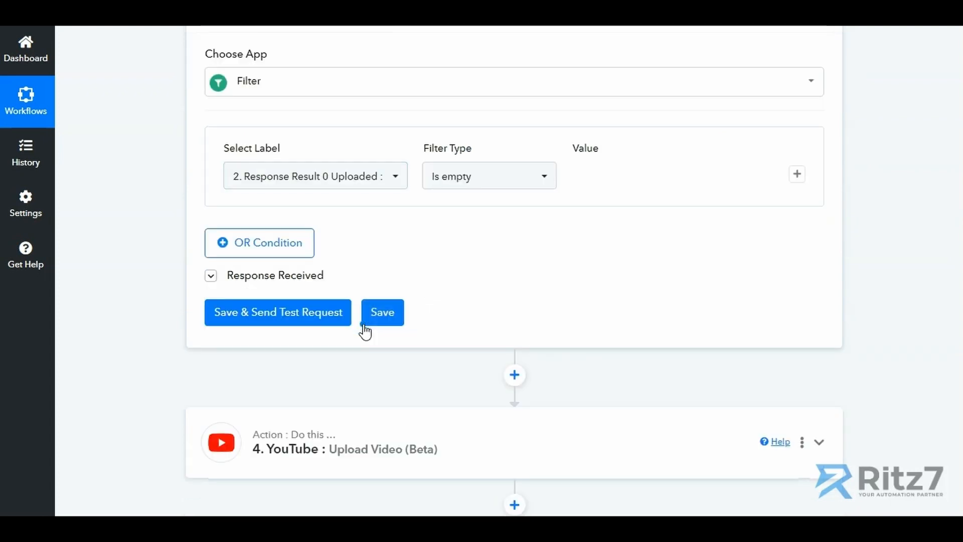
Expand the YouTube Upload Video action and review its channel, title, description and video URL mappings.
{"action": "scroll", "coordinate": [364, 330], "scroll_direction": "down", "scroll_amount": 5}
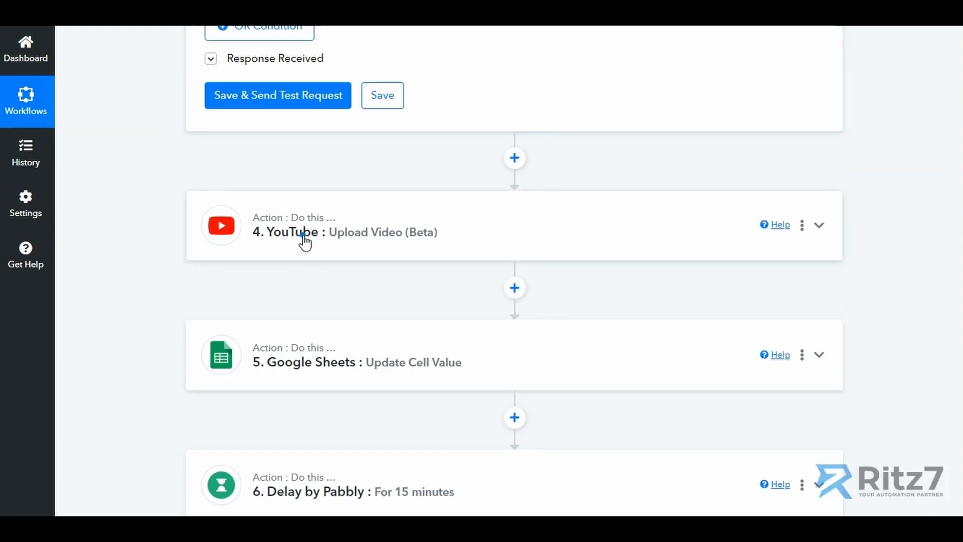
{"action": "left_click", "coordinate": [303, 243]}
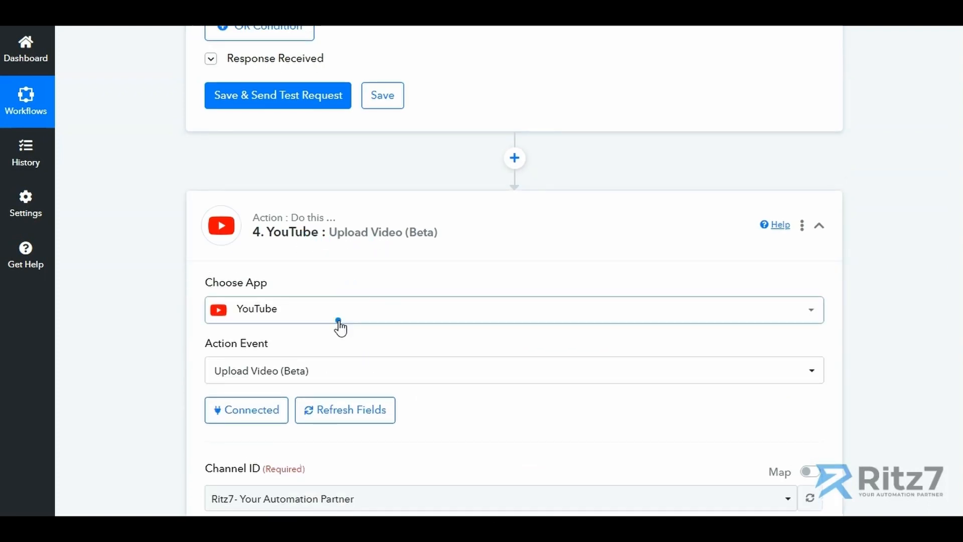
{"action": "scroll", "coordinate": [339, 325], "scroll_direction": "down", "scroll_amount": 5}
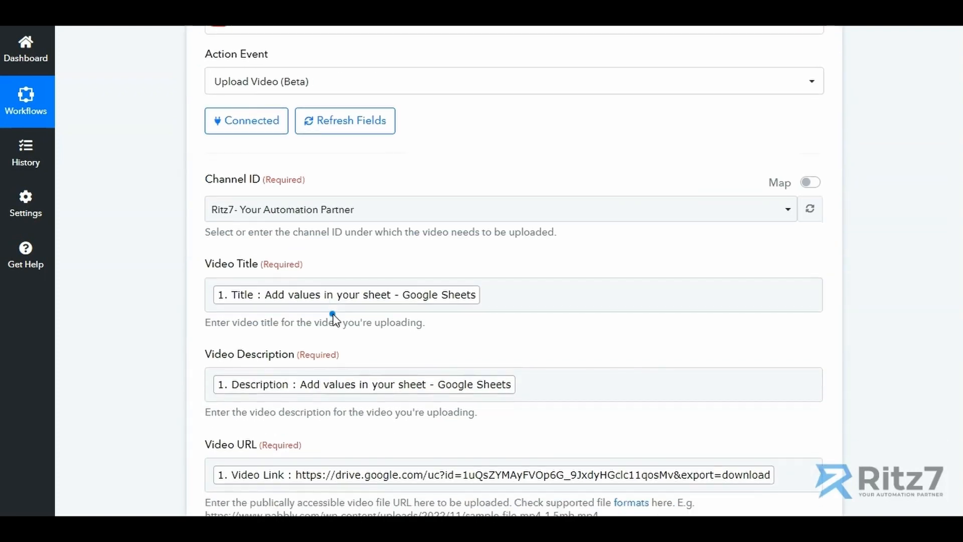
{"action": "scroll", "coordinate": [336, 321], "scroll_direction": "down", "scroll_amount": 3}
{"action": "left_click", "coordinate": [366, 340]}
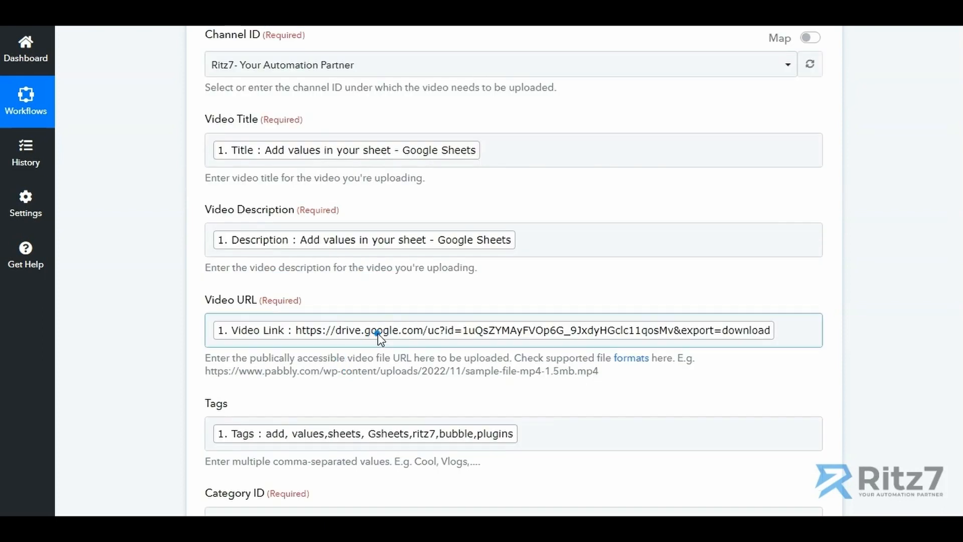
Switch to the YT_Videos spreadsheet and go through row 18 from the tags cell back to the first column.
{"action": "left_click", "coordinate": [315, 26]}
{"action": "left_click", "coordinate": [316, 326]}
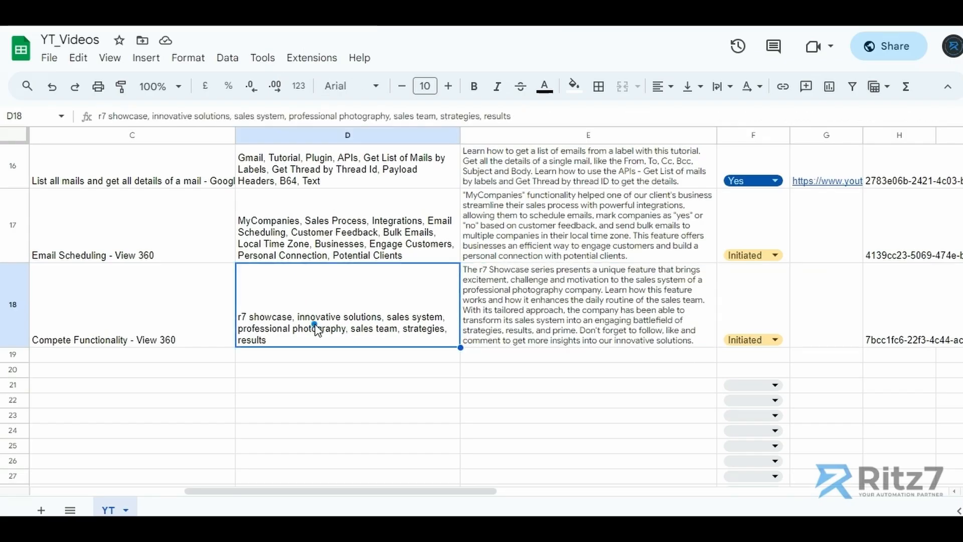
{"action": "key", "text": "Left"}
{"action": "key", "text": "Left"}
{"action": "key", "text": "Left"}
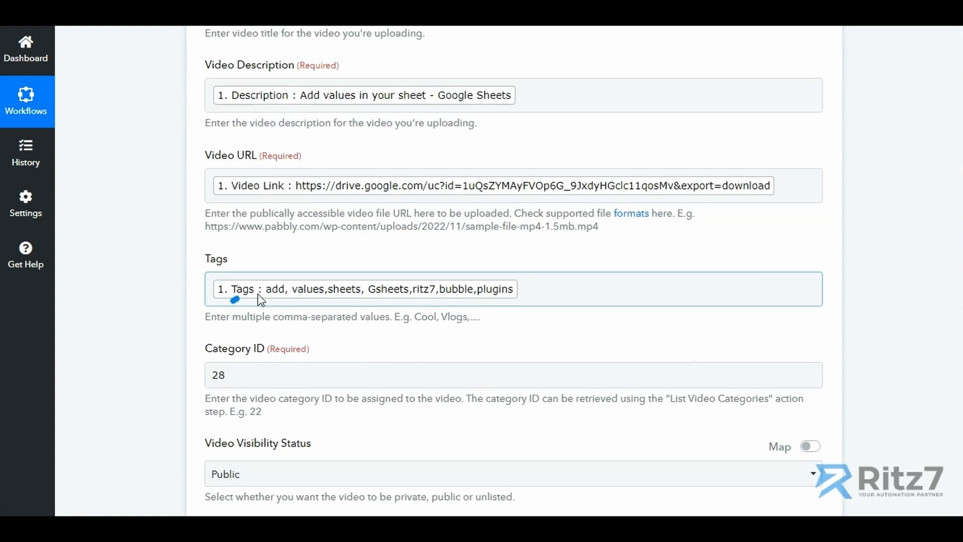
Back in Pabbly Connect, review the upload action's tags, category ID, visibility, subscriber notification, embedding and audience settings.
{"action": "scroll", "coordinate": [301, 296], "scroll_direction": "down", "scroll_amount": 2}
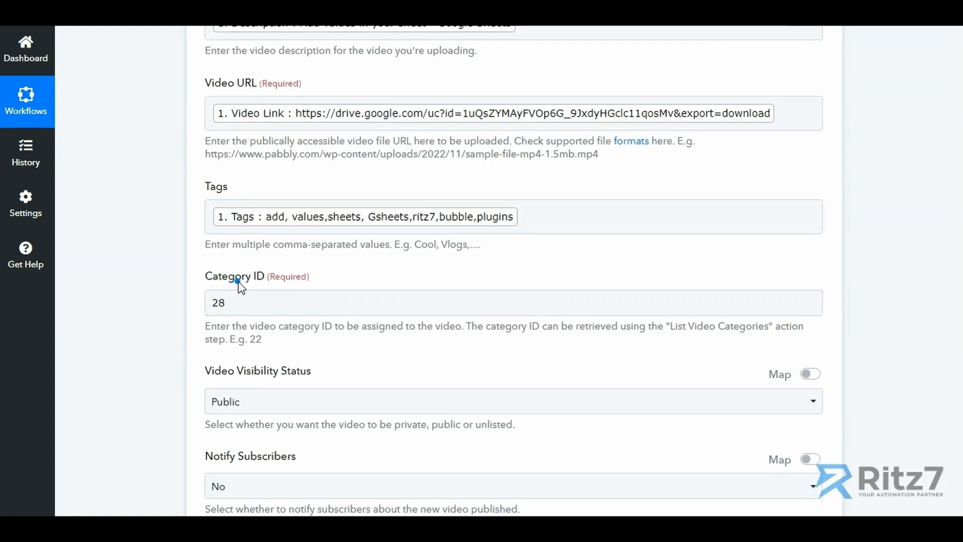
{"action": "left_click", "coordinate": [222, 302]}
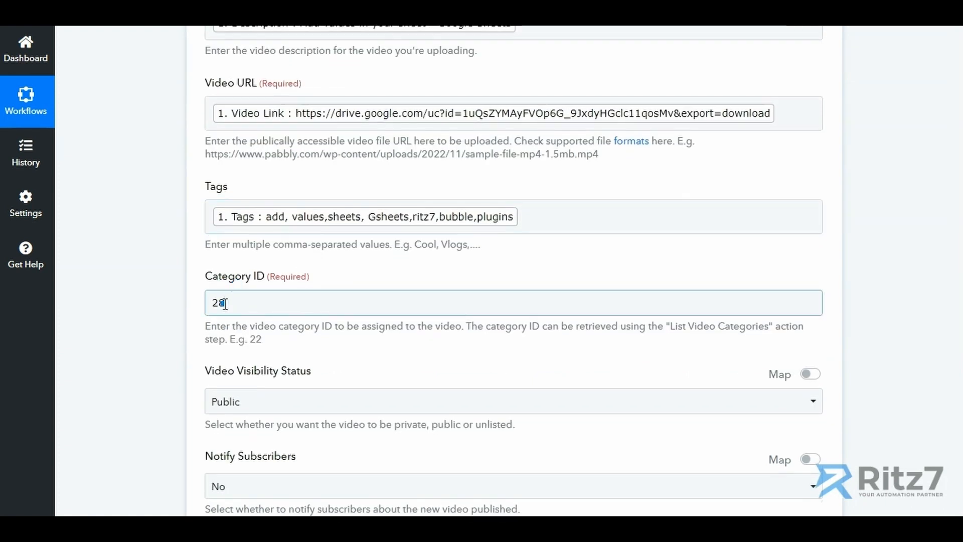
{"action": "scroll", "coordinate": [224, 303], "scroll_direction": "down", "scroll_amount": 3}
{"action": "left_click", "coordinate": [223, 264]}
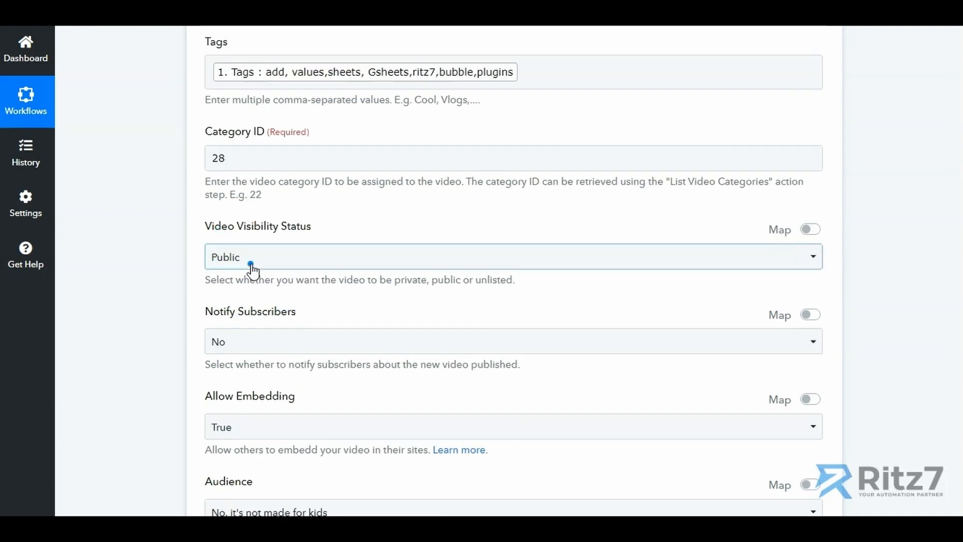
{"action": "scroll", "coordinate": [252, 269], "scroll_direction": "down", "scroll_amount": 1}
{"action": "scroll", "coordinate": [287, 254], "scroll_direction": "down", "scroll_amount": 5}
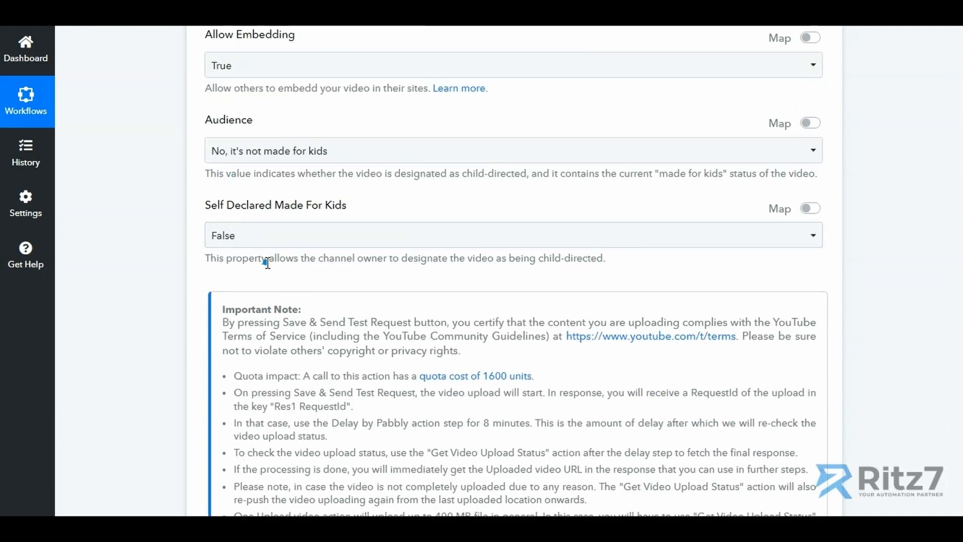
Recheck the Video Title and Video Description mappings of the YouTube Upload Video action.
{"action": "scroll", "coordinate": [268, 262], "scroll_direction": "up", "scroll_amount": 9}
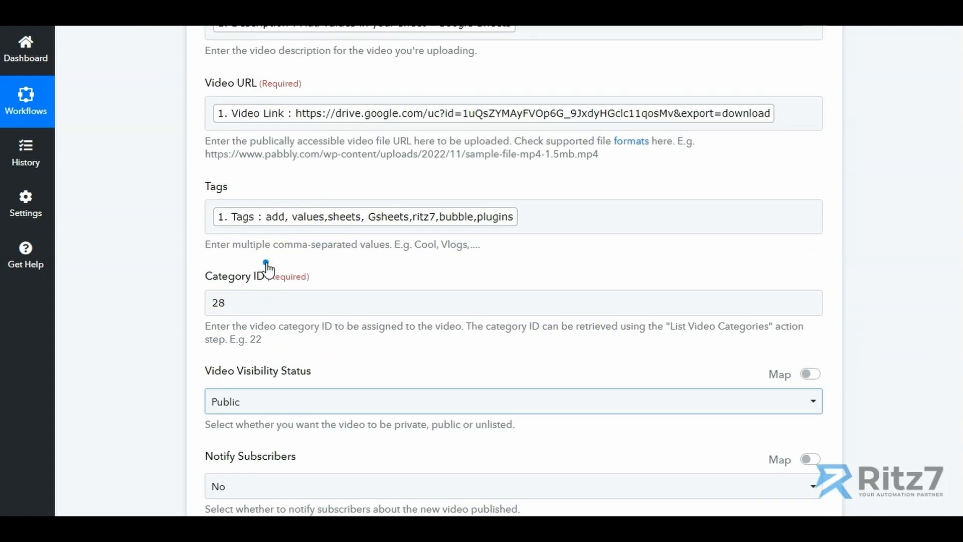
{"action": "scroll", "coordinate": [267, 269], "scroll_direction": "up", "scroll_amount": 3}
{"action": "left_click", "coordinate": [303, 167]}
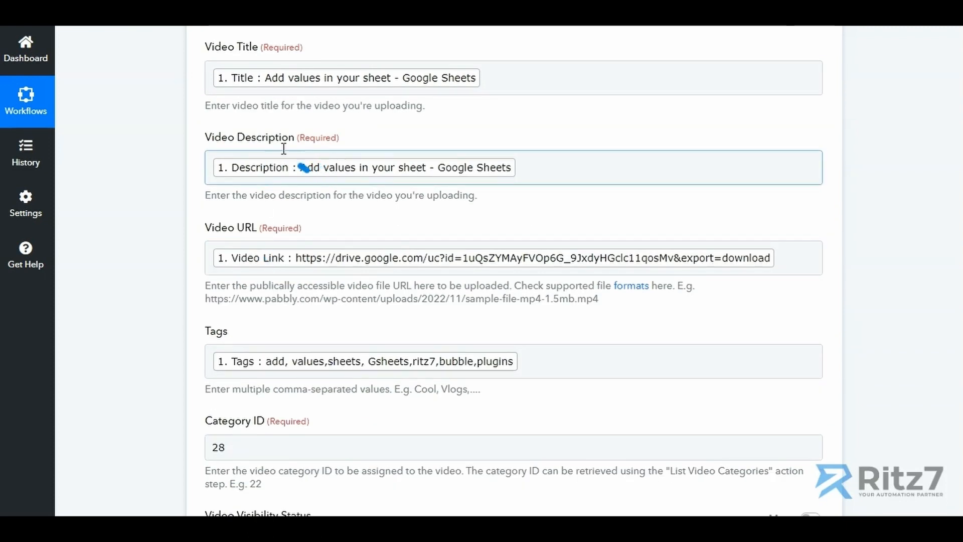
{"action": "left_click", "coordinate": [312, 81]}
{"action": "left_click", "coordinate": [306, 290]}
{"action": "scroll", "coordinate": [342, 273], "scroll_direction": "up", "scroll_amount": 3}
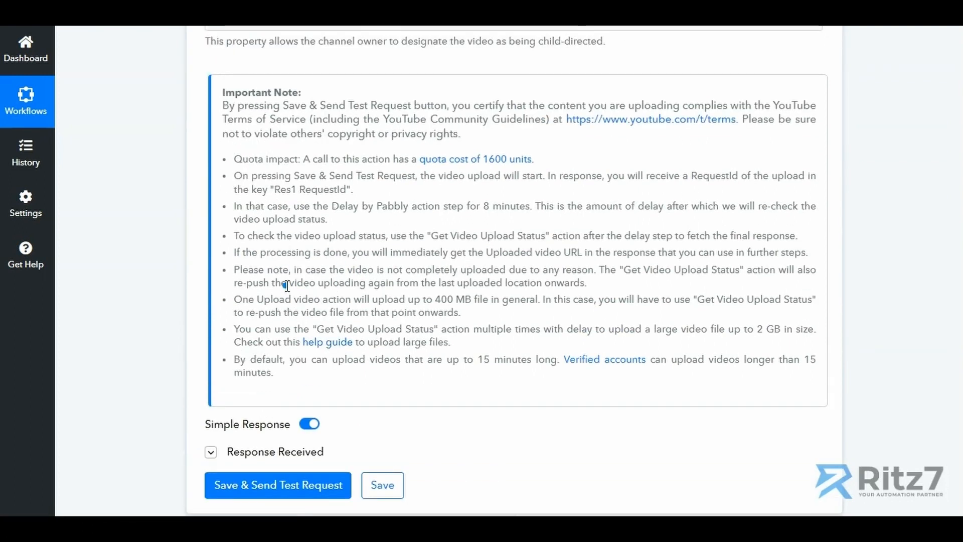
Read the upload action's important note and review the range and value in the Google Sheets Update Cell Value action.
{"action": "scroll", "coordinate": [285, 288], "scroll_direction": "down", "scroll_amount": 15}
{"action": "scroll", "coordinate": [286, 307], "scroll_direction": "down", "scroll_amount": 2}
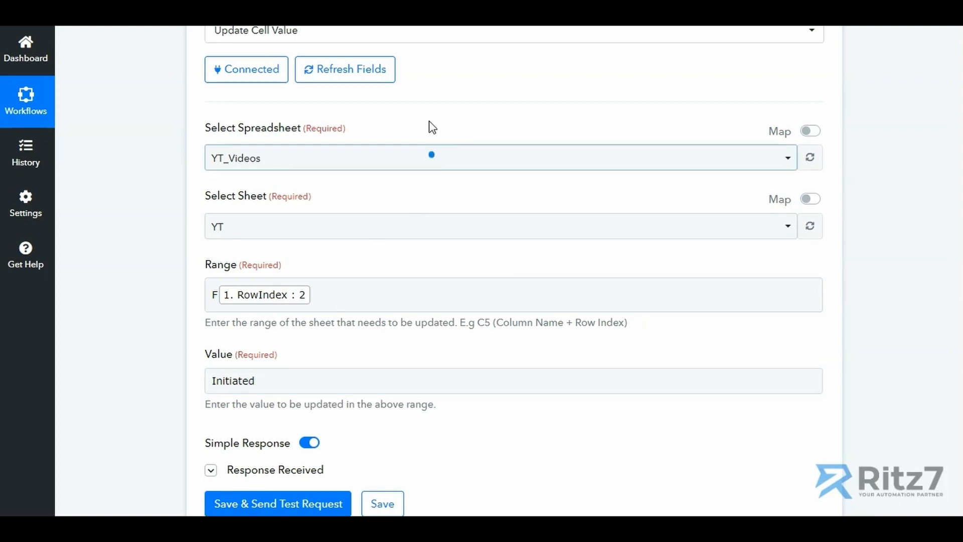
{"action": "scroll", "coordinate": [348, 272], "scroll_direction": "down", "scroll_amount": 8}
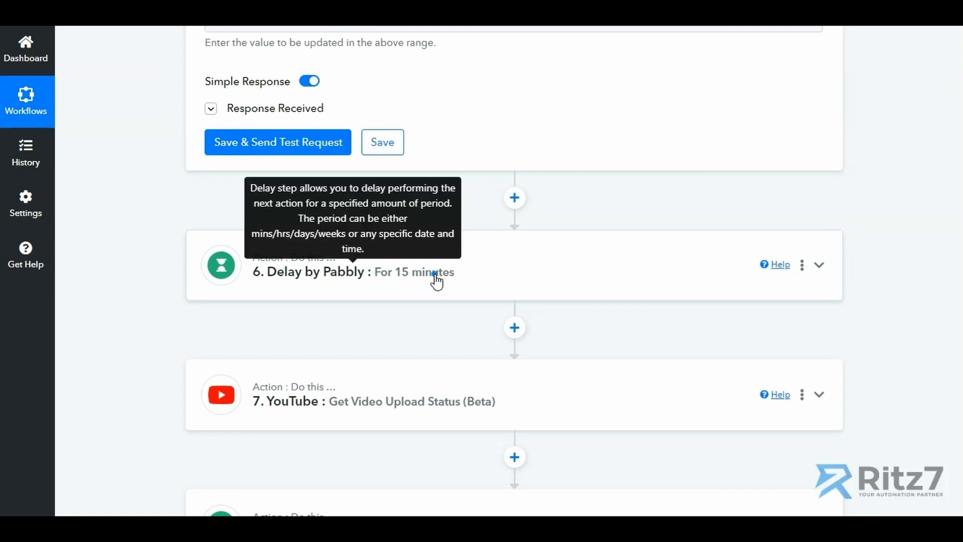
Expand the YouTube Get Video Upload Status action after the delay step and review its Request ID mapping.
{"action": "scroll", "coordinate": [435, 281], "scroll_direction": "down", "scroll_amount": 1}
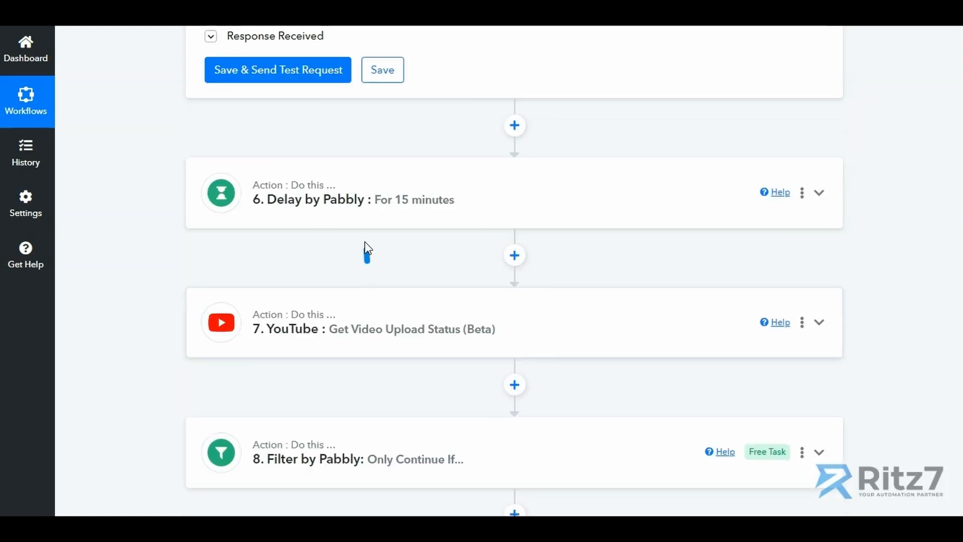
{"action": "left_click", "coordinate": [419, 341]}
{"action": "scroll", "coordinate": [419, 341], "scroll_direction": "down", "scroll_amount": 2}
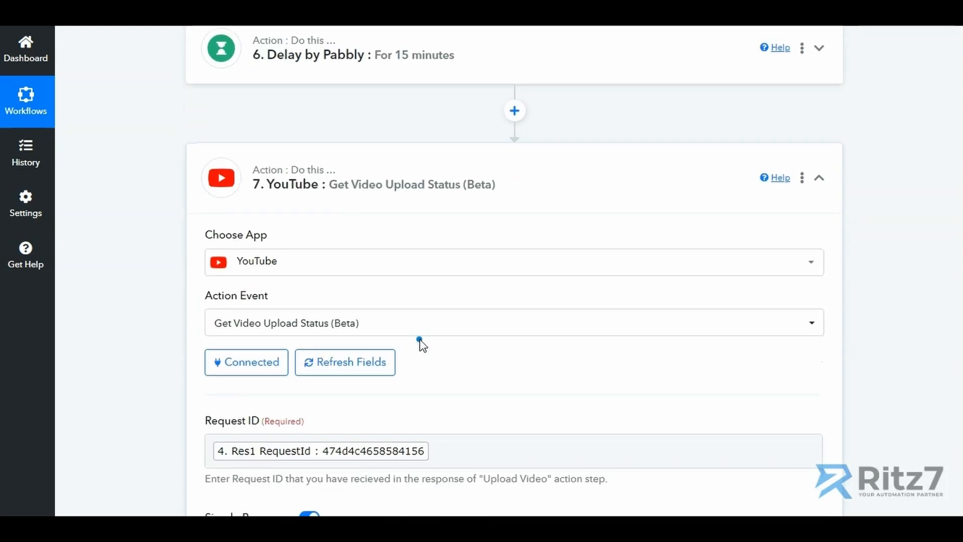
{"action": "scroll", "coordinate": [293, 309], "scroll_direction": "down", "scroll_amount": 2}
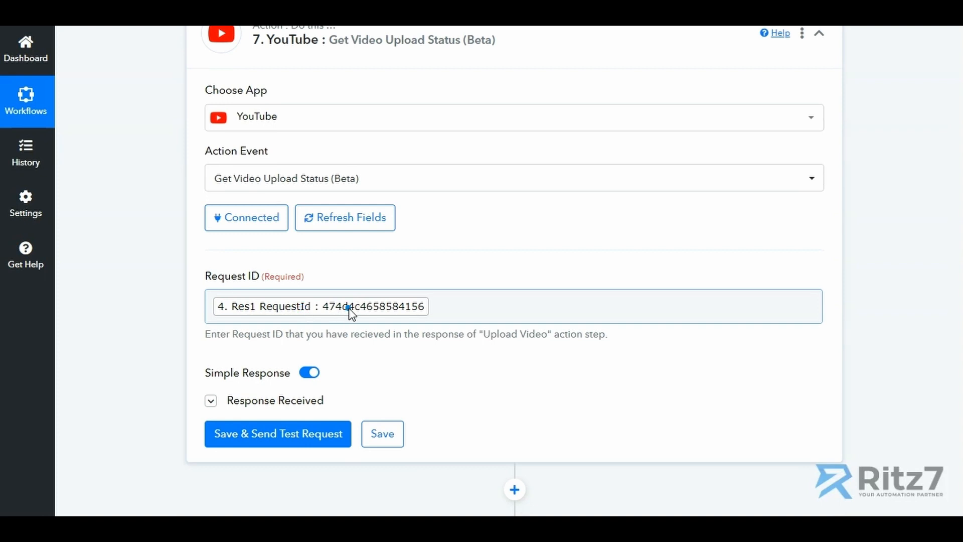
{"action": "scroll", "coordinate": [350, 311], "scroll_direction": "down", "scroll_amount": 4}
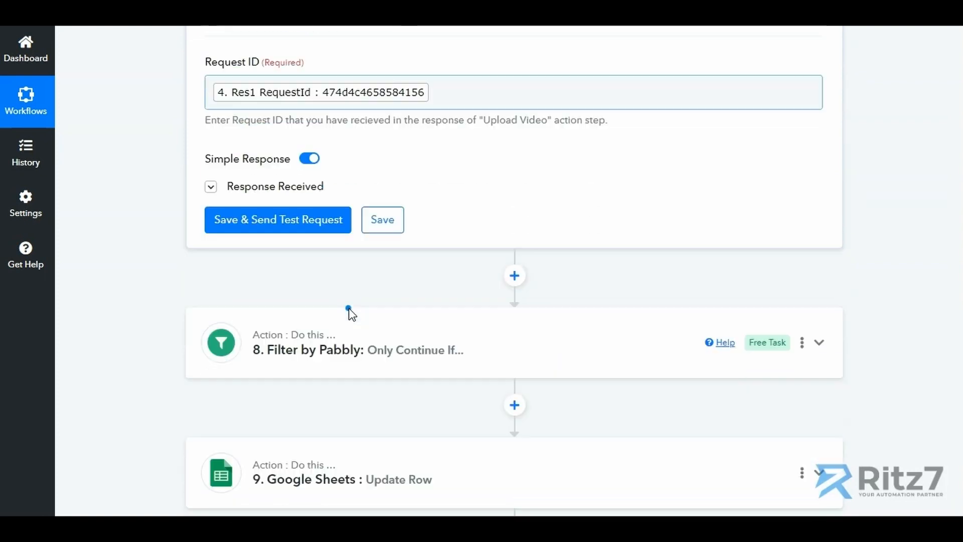
Expand the second Filter by Pabbly step and examine its label, filter type and comparison value.
{"action": "left_click", "coordinate": [368, 289]}
{"action": "scroll", "coordinate": [367, 311], "scroll_direction": "down", "scroll_amount": 2}
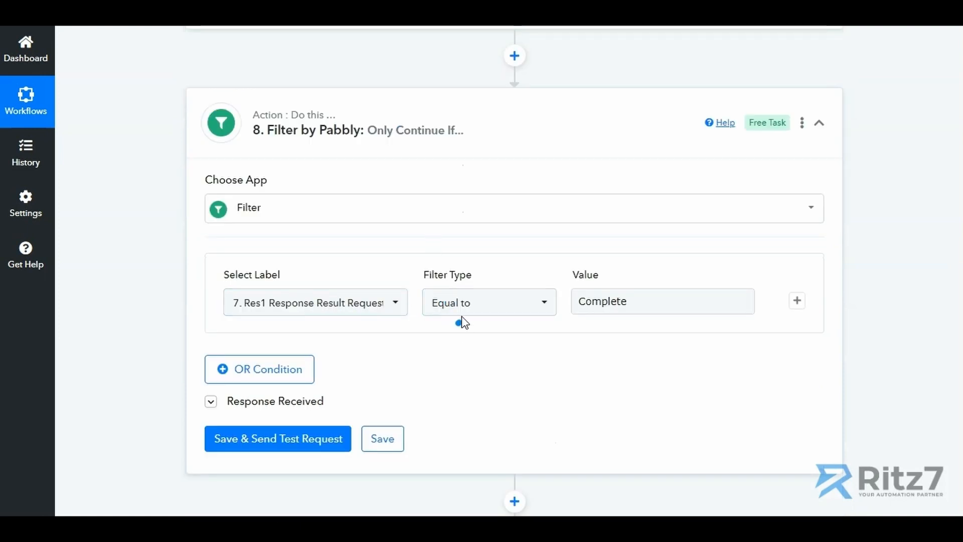
{"action": "scroll", "coordinate": [476, 314], "scroll_direction": "up", "scroll_amount": 2}
{"action": "scroll", "coordinate": [552, 371], "scroll_direction": "down", "scroll_amount": 1}
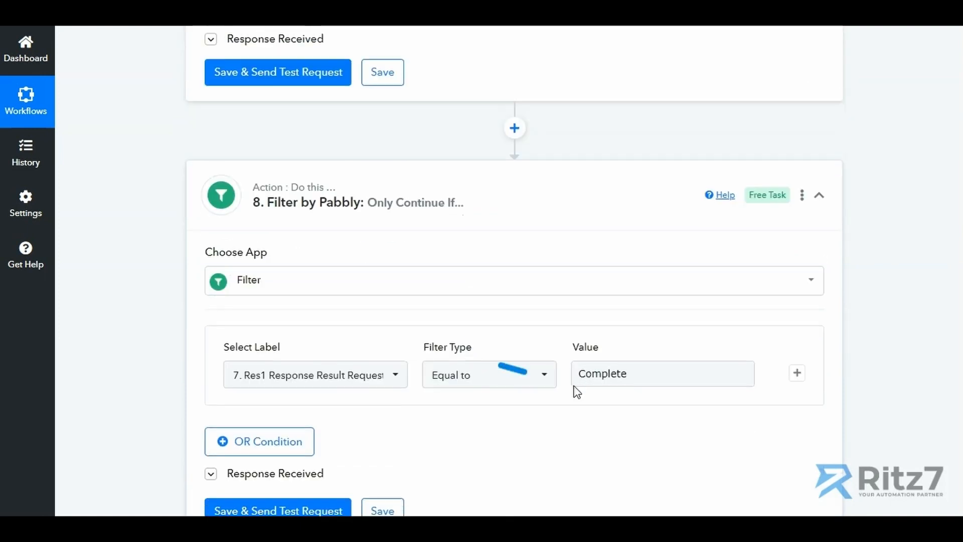
{"action": "left_click", "coordinate": [602, 378]}
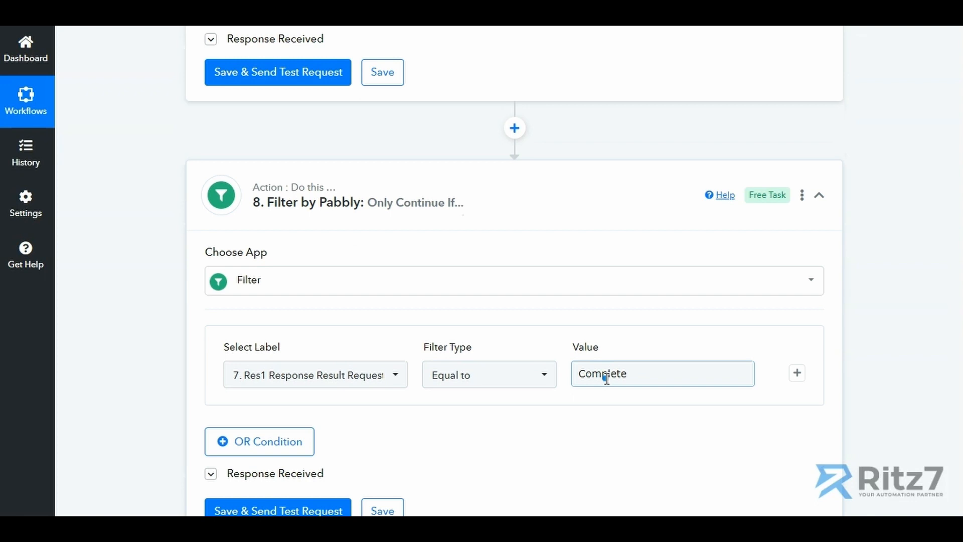
{"action": "scroll", "coordinate": [405, 322], "scroll_direction": "down", "scroll_amount": 5}
Expand the Google Sheets Update Row action and review its Uploaded and Video URL fields, through to the Set Thumbnail step.
{"action": "left_click", "coordinate": [393, 293]}
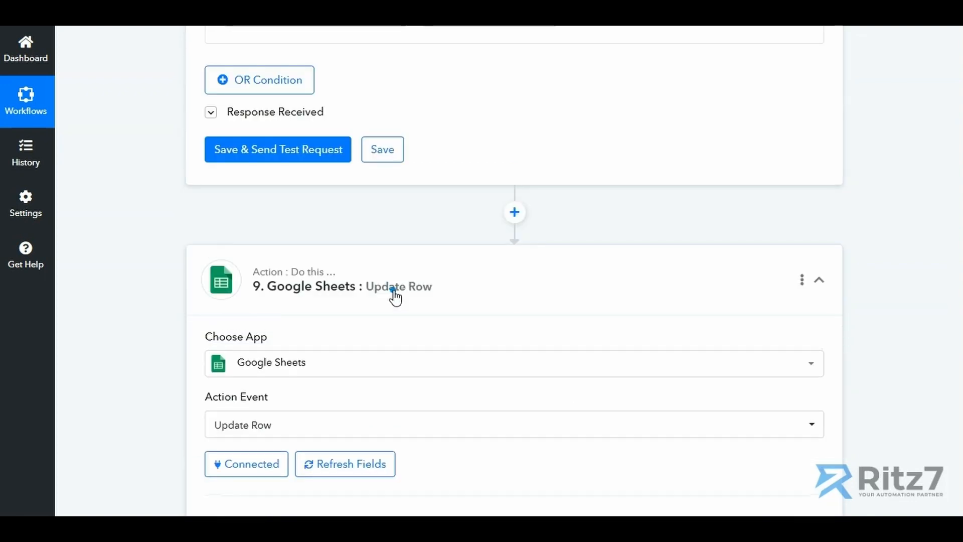
{"action": "scroll", "coordinate": [401, 331], "scroll_direction": "down", "scroll_amount": 10}
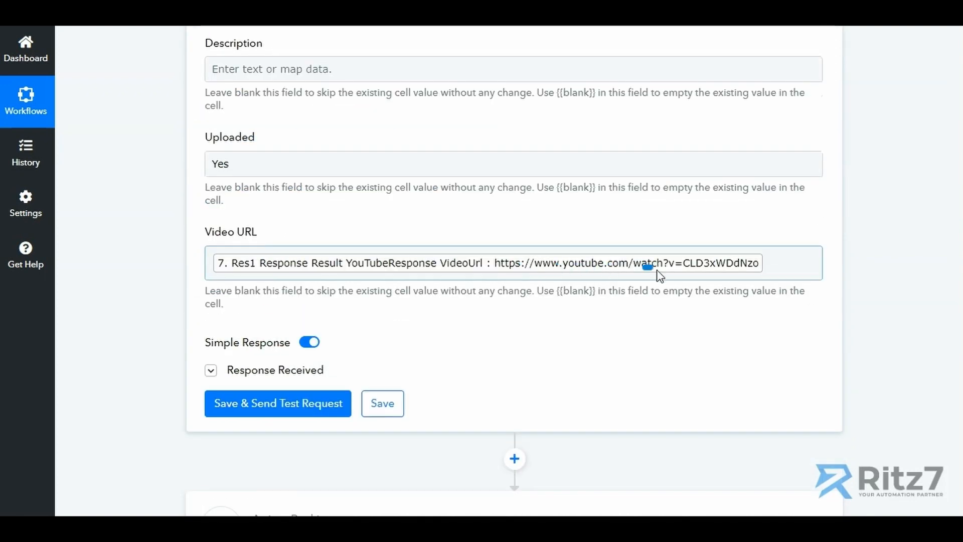
{"action": "scroll", "coordinate": [411, 295], "scroll_direction": "down", "scroll_amount": 3}
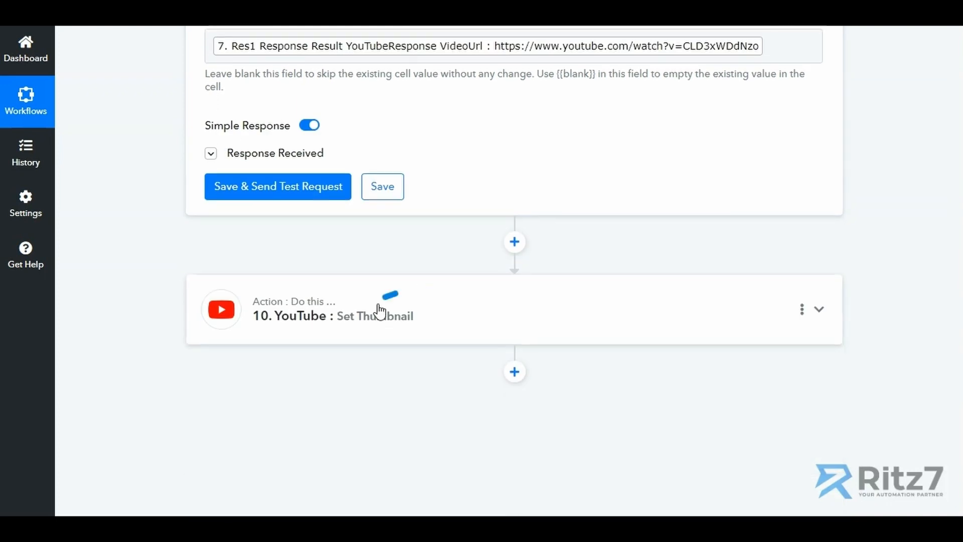
Expand the YouTube Set Thumbnail action and review its Video ID mapping and Google Drive image URL.
{"action": "left_click", "coordinate": [377, 316]}
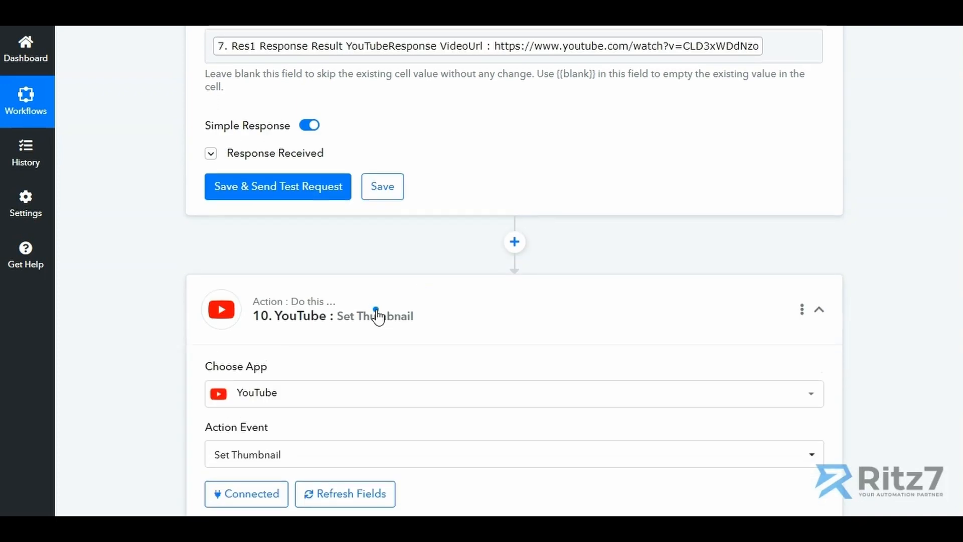
{"action": "scroll", "coordinate": [376, 311], "scroll_direction": "down", "scroll_amount": 10}
{"action": "left_click", "coordinate": [453, 165]}
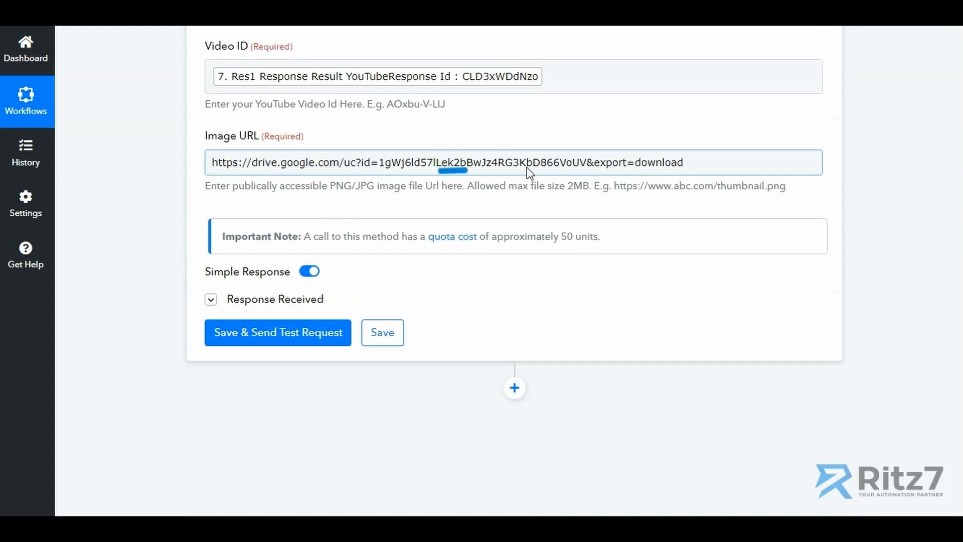
{"action": "left_click", "coordinate": [575, 163]}
{"action": "left_click", "coordinate": [570, 177]}
Switch to the YT_Videos sheet and check the upload status, video URL and request ID cells in rows 17 and 18.
{"action": "key", "text": "ctrl+Tab"}
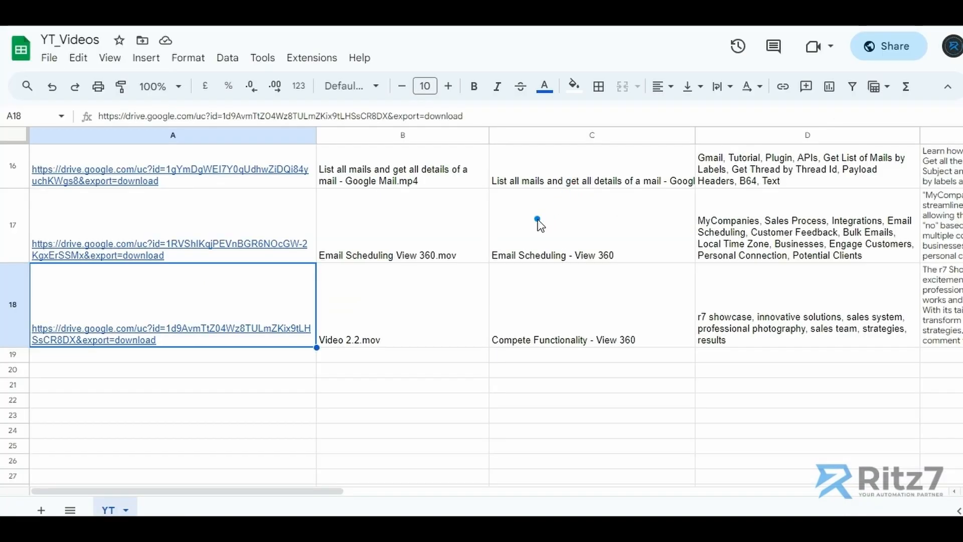
{"action": "key", "text": "Right"}
{"action": "key", "text": "Right"}
{"action": "key", "text": "Right"}
{"action": "key", "text": "Right"}
{"action": "key", "text": "Right"}
{"action": "key", "text": "Right"}
{"action": "key", "text": "Right"}
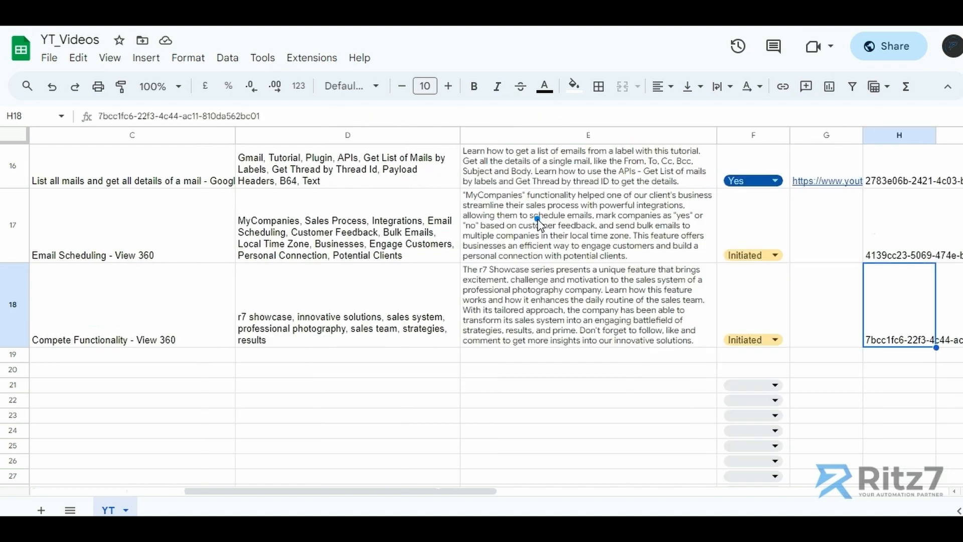
{"action": "key", "text": "Left"}
{"action": "key", "text": "Right"}
{"action": "key", "text": "Up"}
{"action": "key", "text": "Left"}
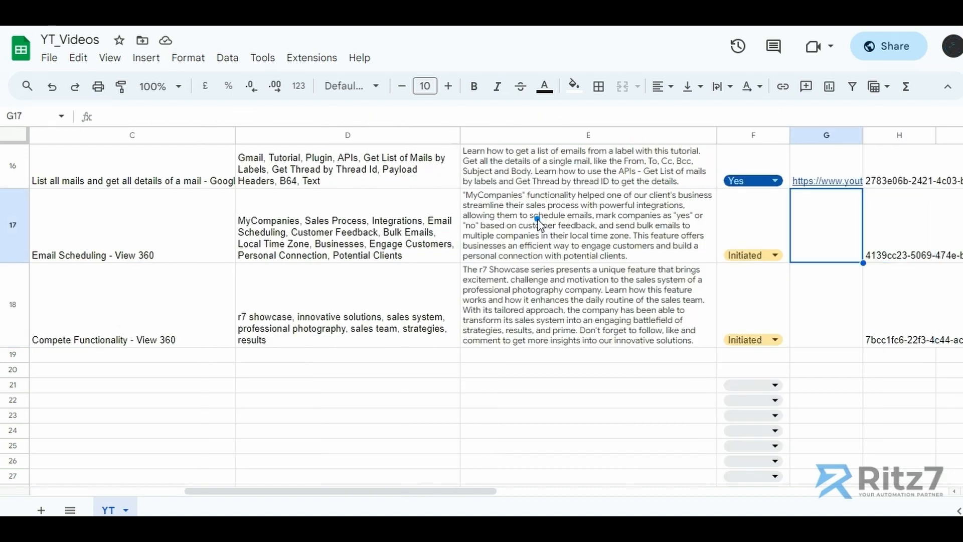
{"action": "key", "text": "Left"}
{"action": "key", "text": "Right"}
{"action": "key", "text": "Right"}
{"action": "key", "text": "Down"}
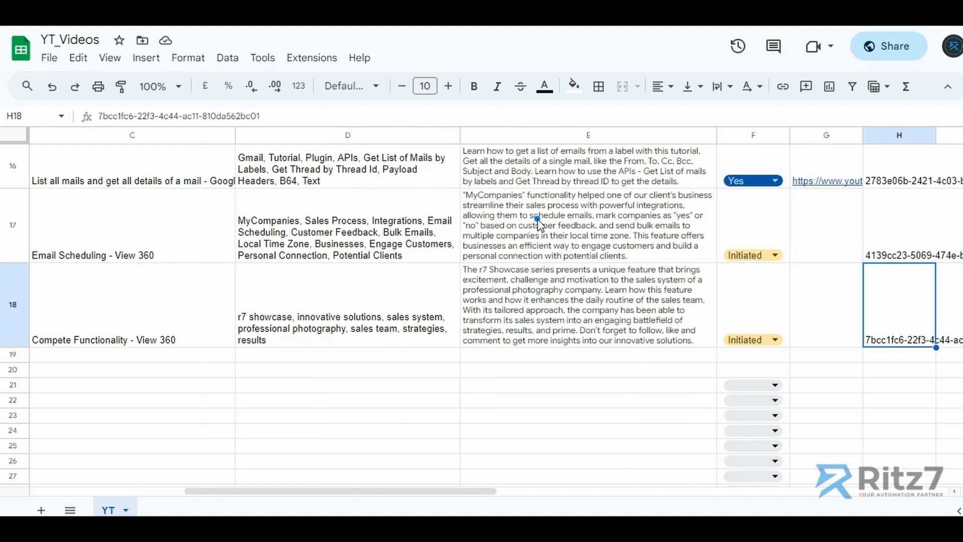
Switch to YouTube Studio's Channel content page and reload it to check for the new uploads.
{"action": "key", "text": "ctrl+shift+Tab"}
{"action": "left_click", "coordinate": [650, 12]}
{"action": "key", "text": "F5"}
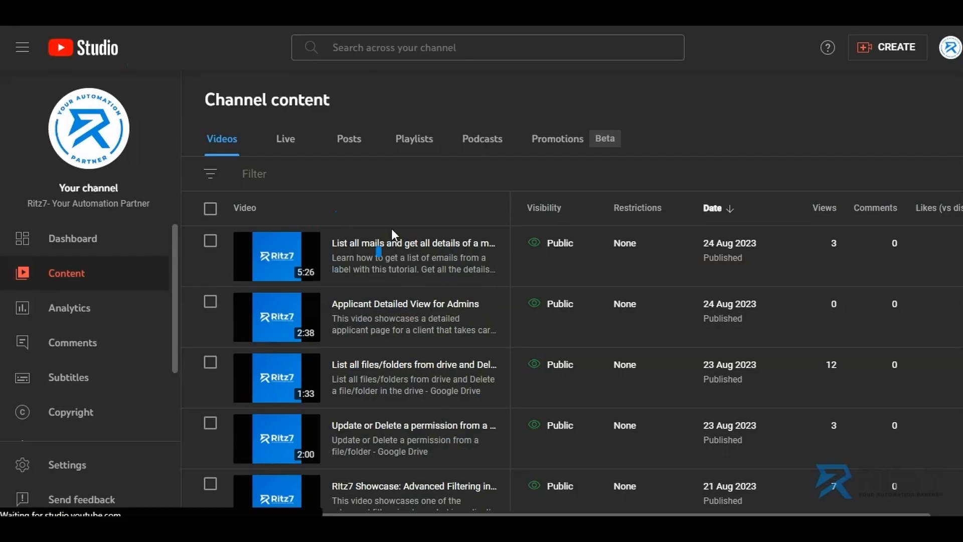